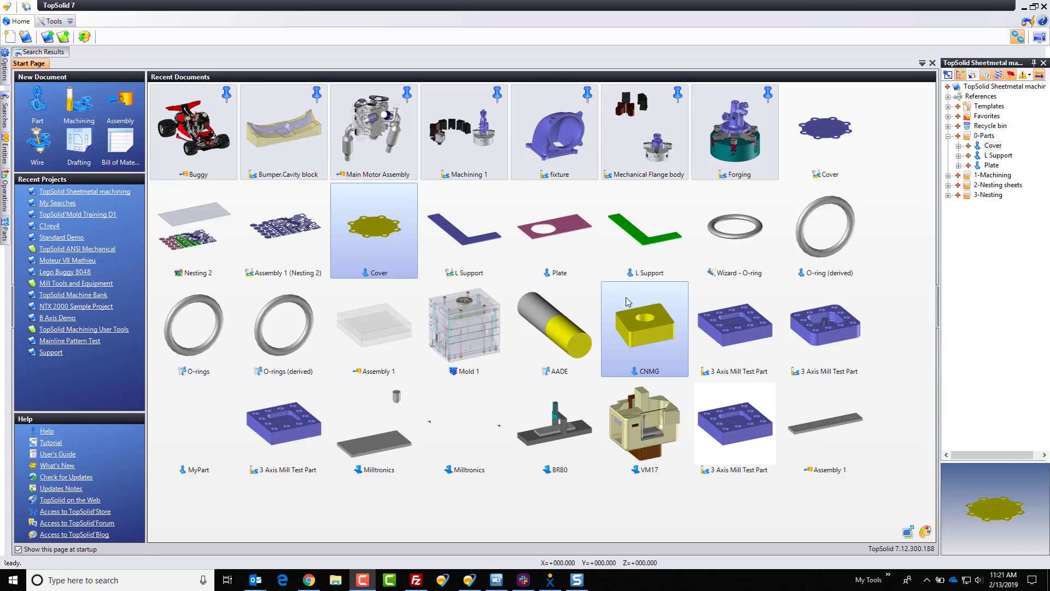
# Open the Cover part and create a Sheet Metal Cam document from it with the Mazak Primapower Laser template.
pyautogui.click(990, 146)
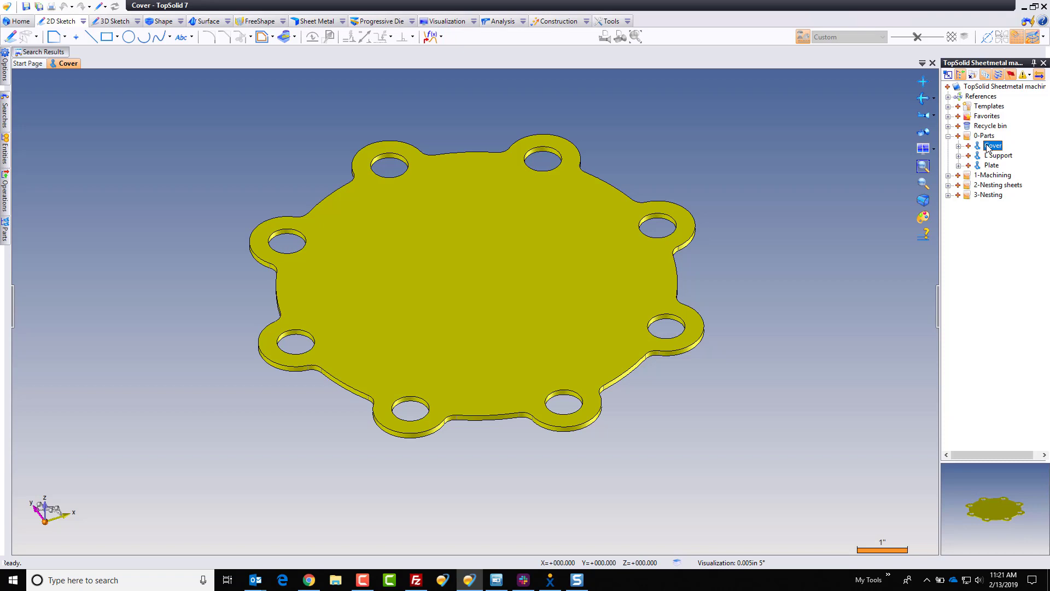
pyautogui.rightClick(987, 148)
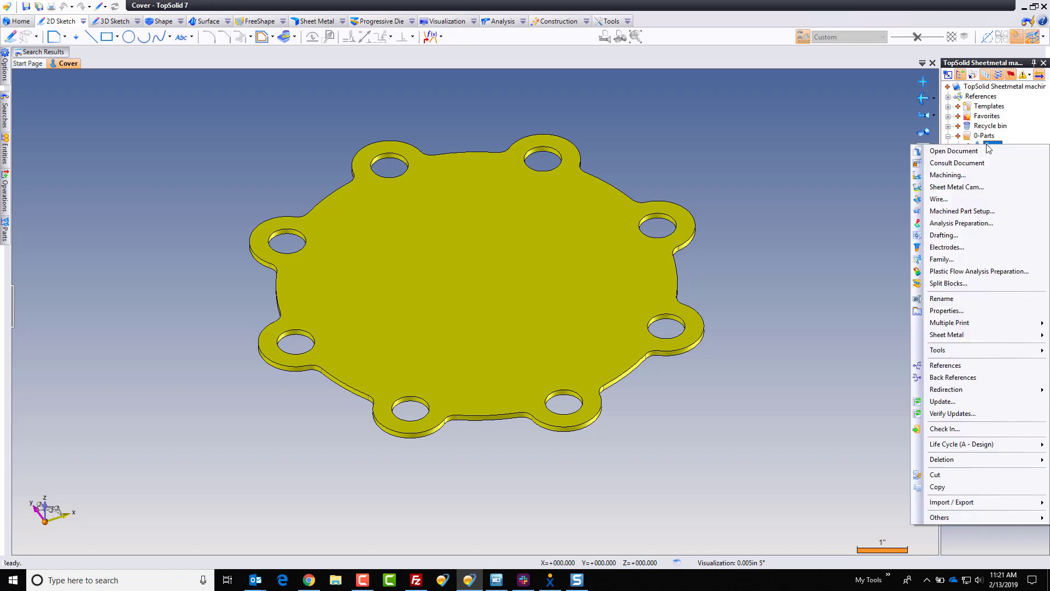
pyautogui.click(993, 188)
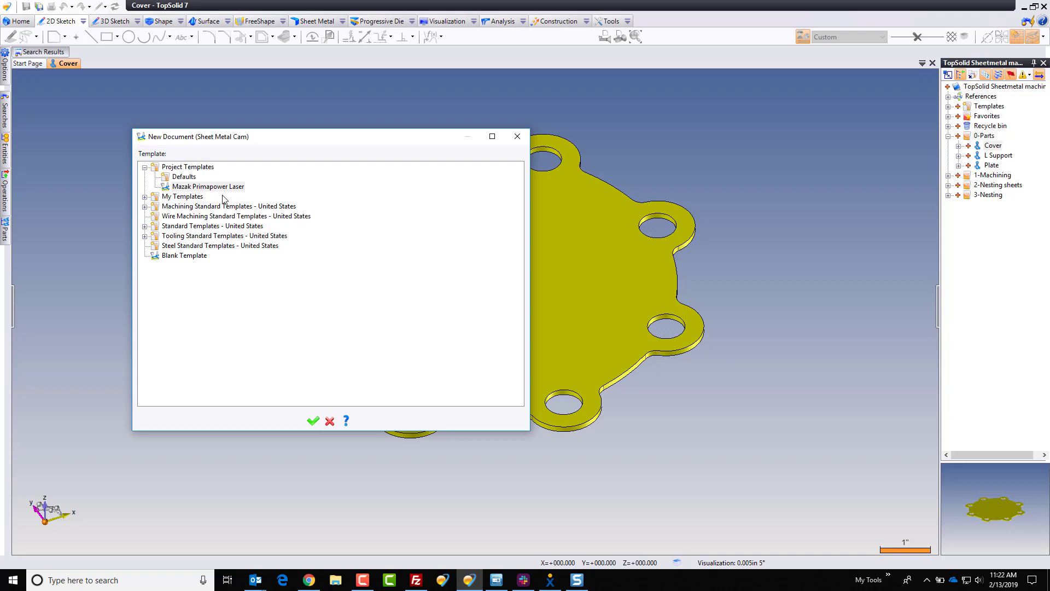
pyautogui.click(314, 420)
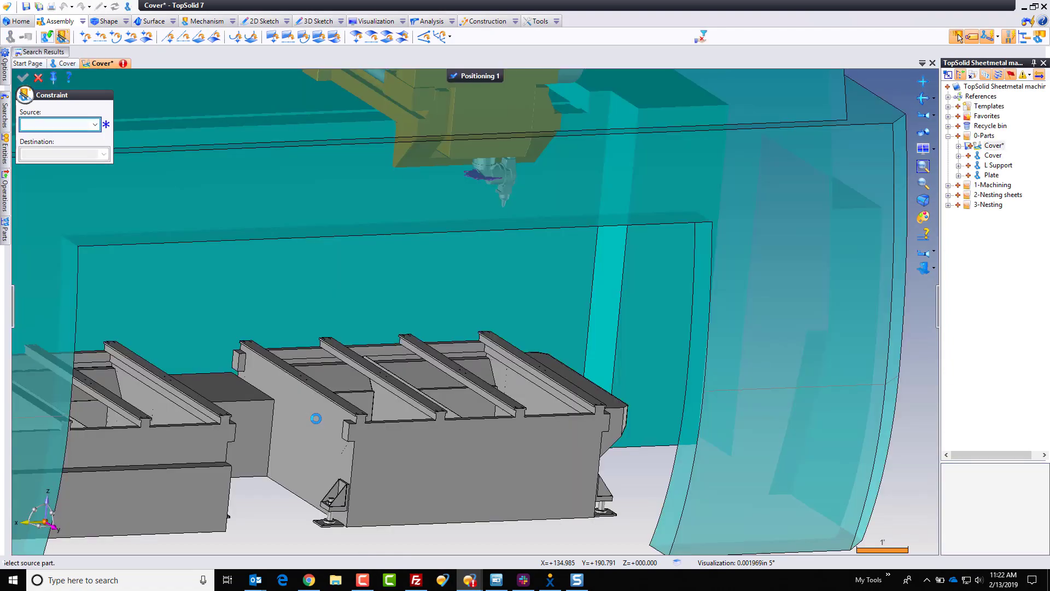
# Position the cover in the machine by constraining its face onto a support rail of the machine table.
pyautogui.scroll(2, 398, 317)
pyautogui.scroll(4, 484, 238)
pyautogui.scroll(3, 442, 291)
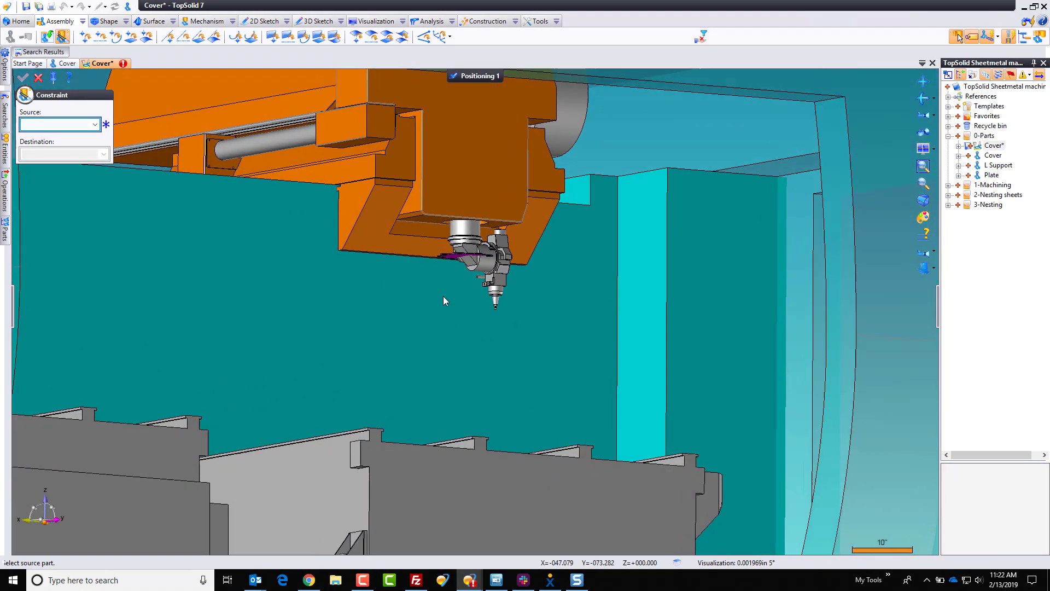
pyautogui.scroll(3, 463, 241)
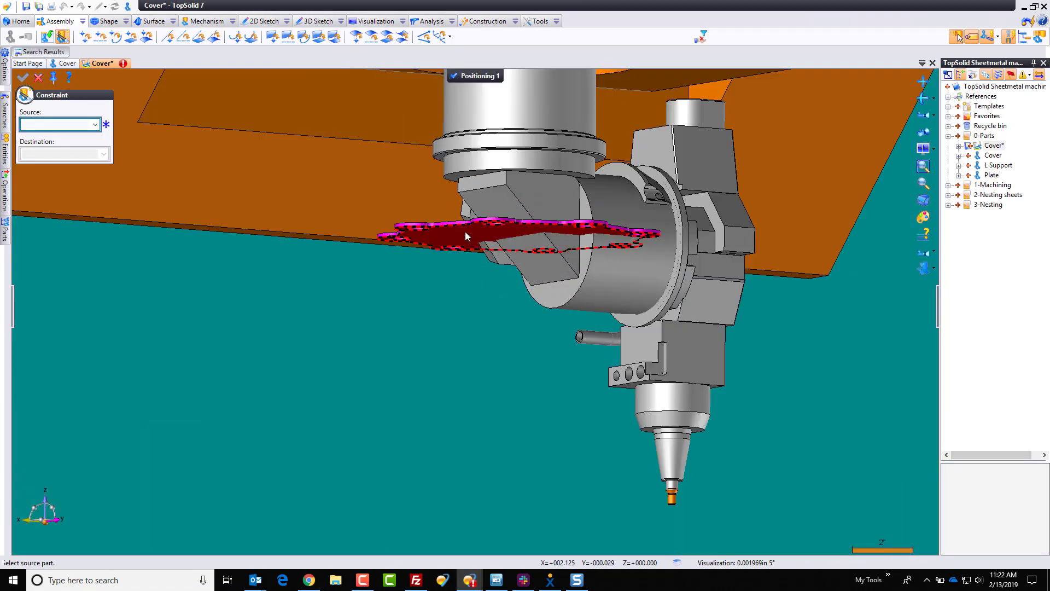
pyautogui.click(464, 232)
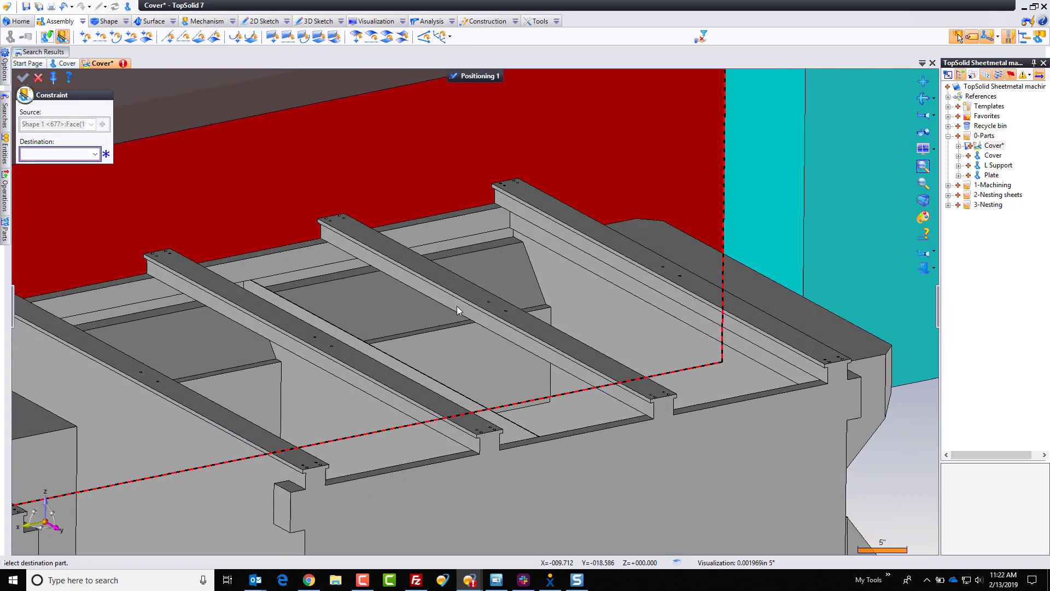
pyautogui.click(457, 306)
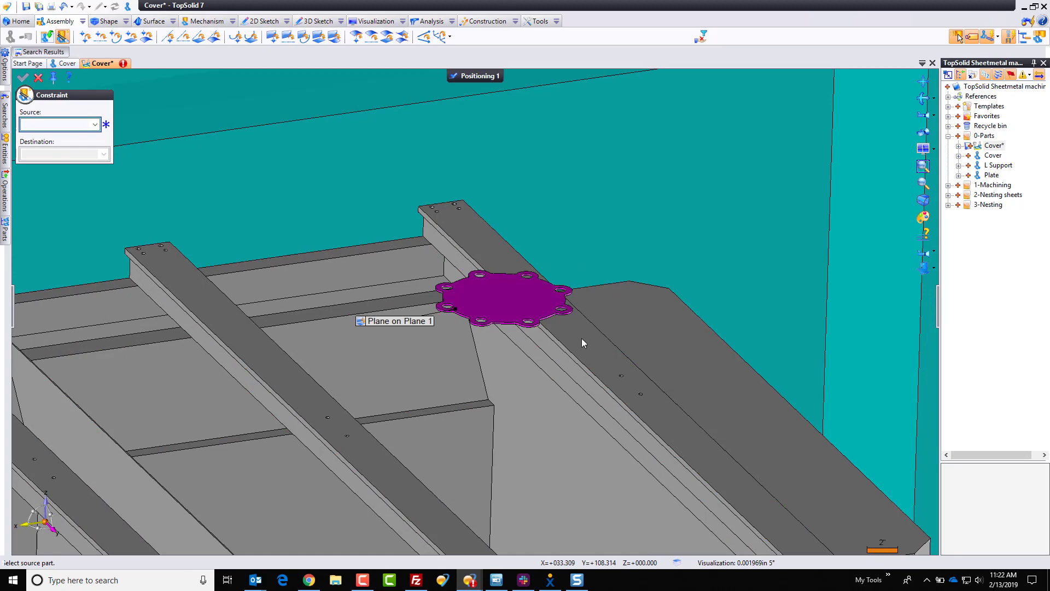
pyautogui.click(480, 76)
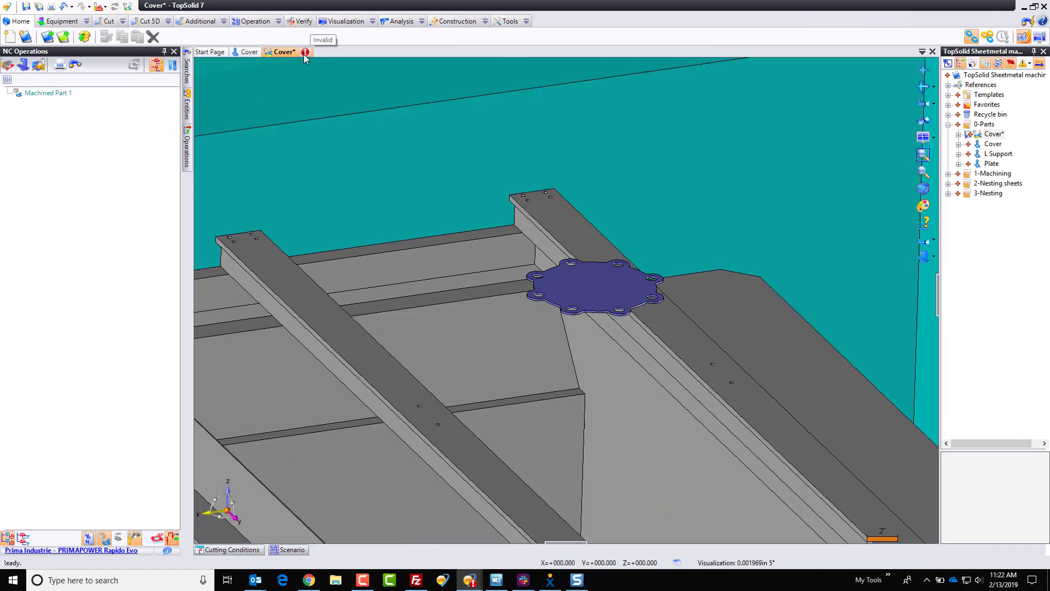
# Assign the 6mm Steel - Nitrogen cut technology to the machined cover to resolve the invalid document.
pyautogui.click(305, 52)
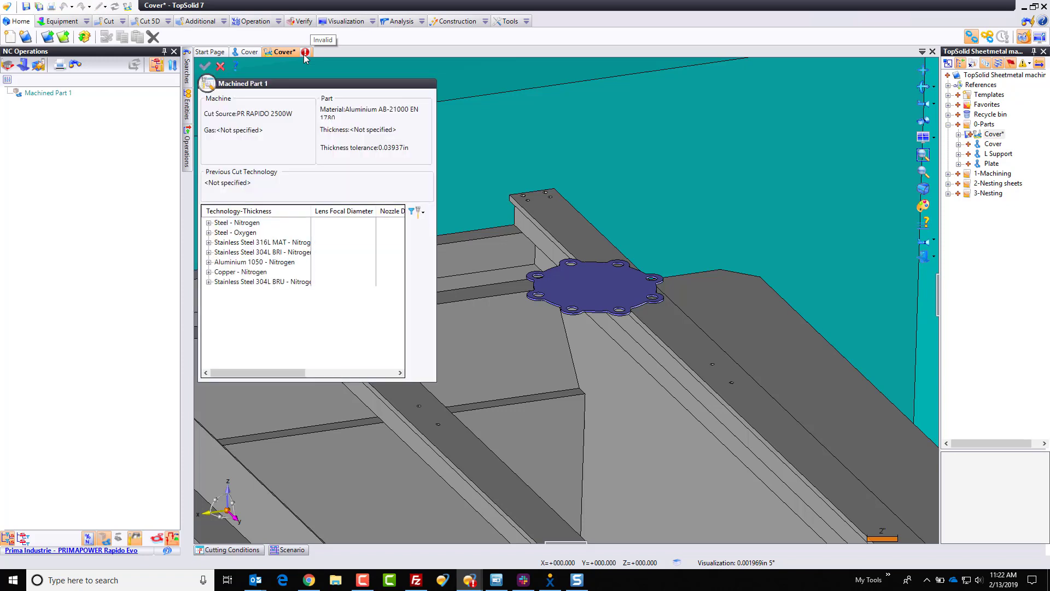
pyautogui.click(208, 223)
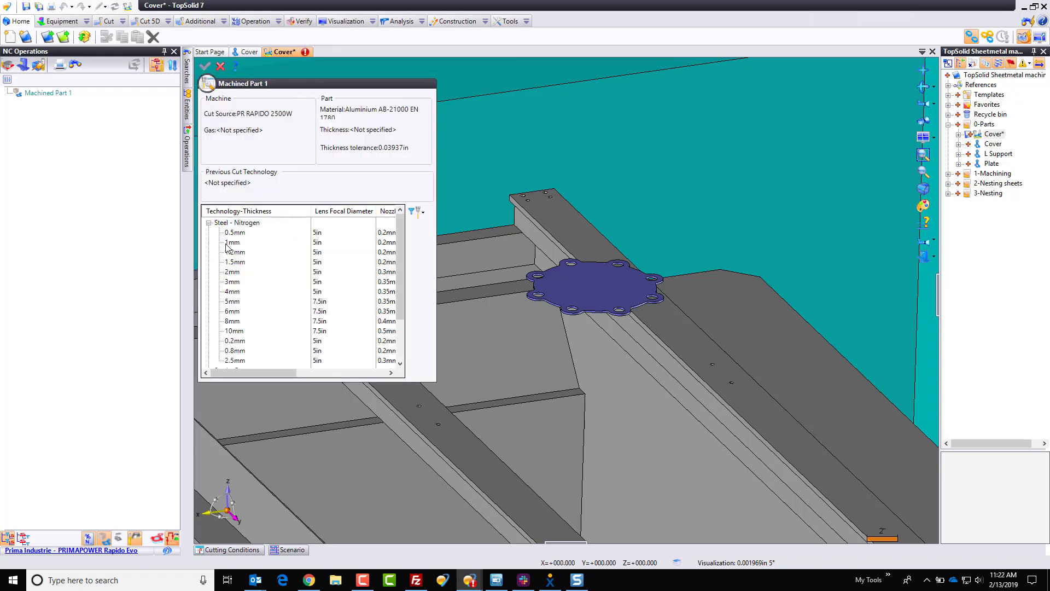
pyautogui.click(234, 311)
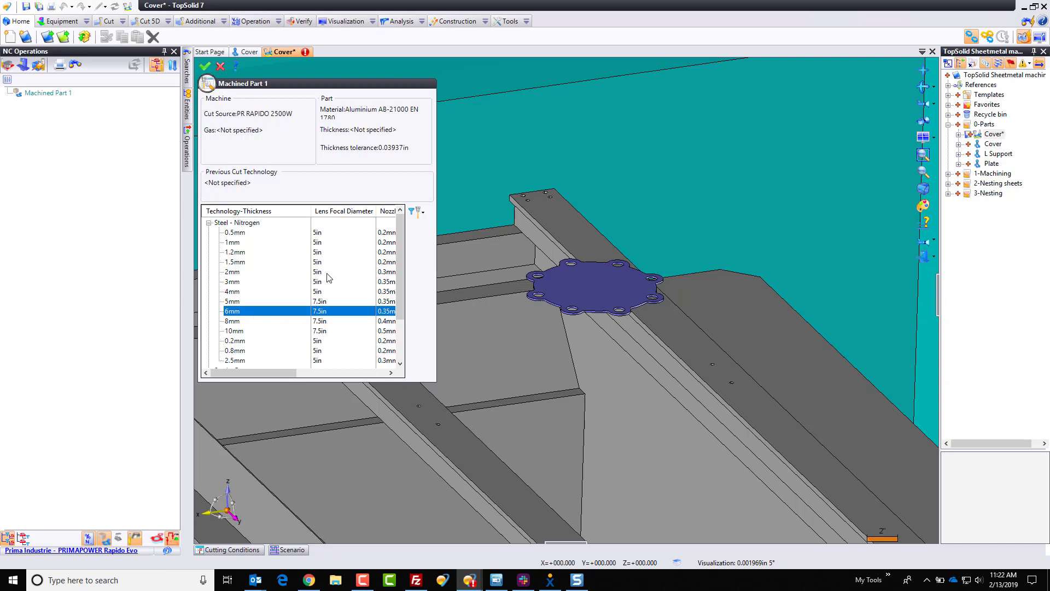
pyautogui.click(205, 67)
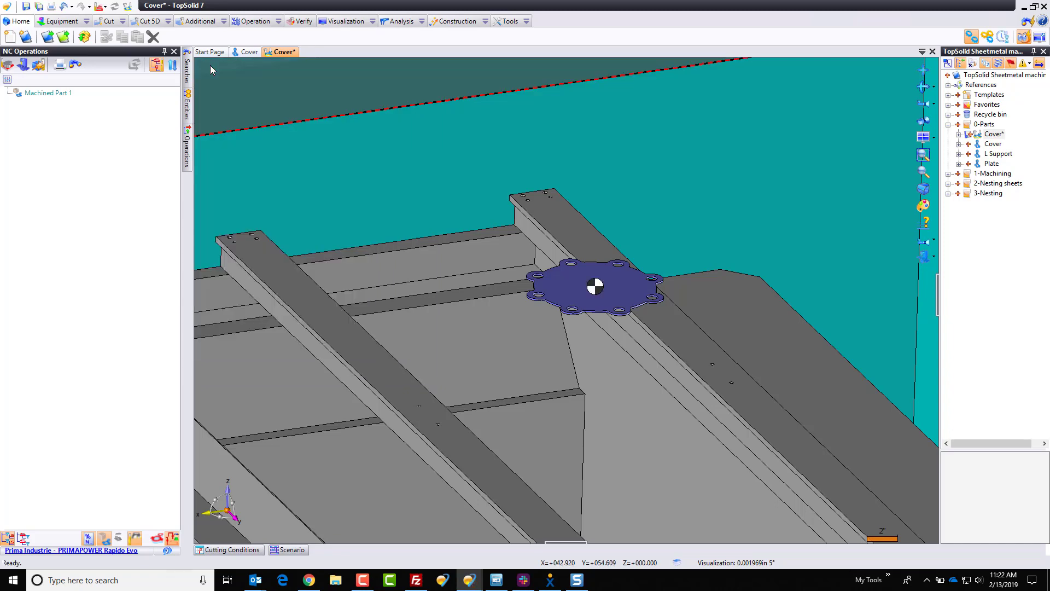
# Save the machining document and hide the machine to isolate the cover.
pyautogui.scroll(-6, 401, 274)
pyautogui.scroll(1, 403, 277)
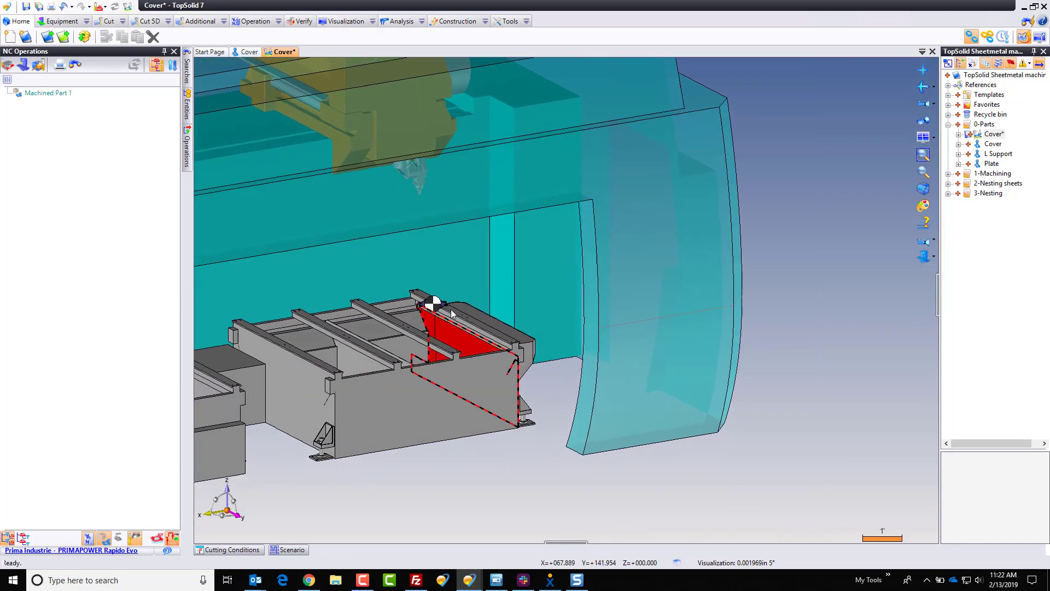
pyautogui.hotkey('ctrl', 's')
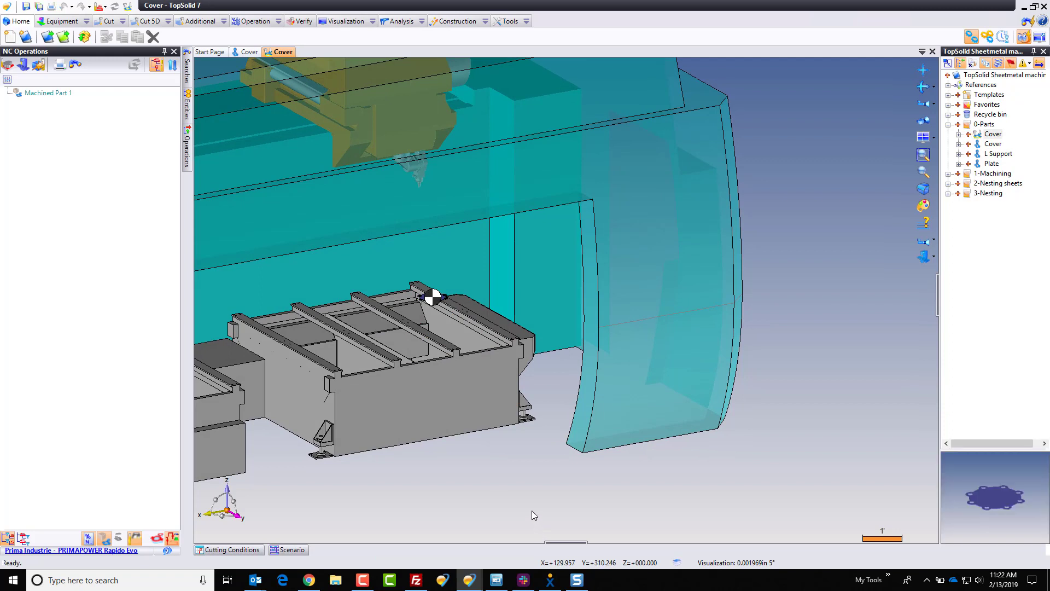
pyautogui.click(923, 257)
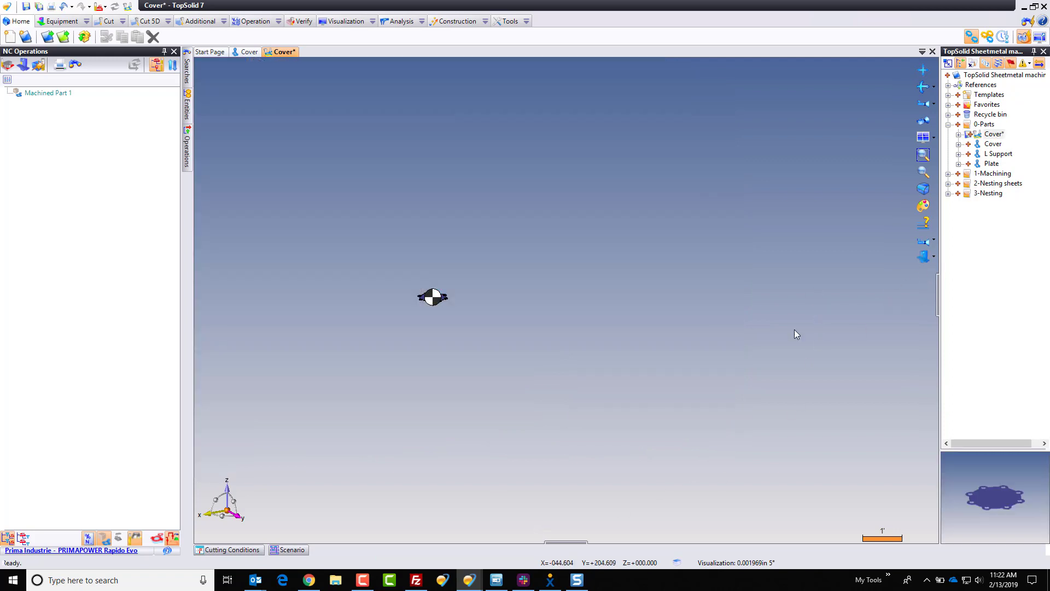
pyautogui.scroll(5, 402, 280)
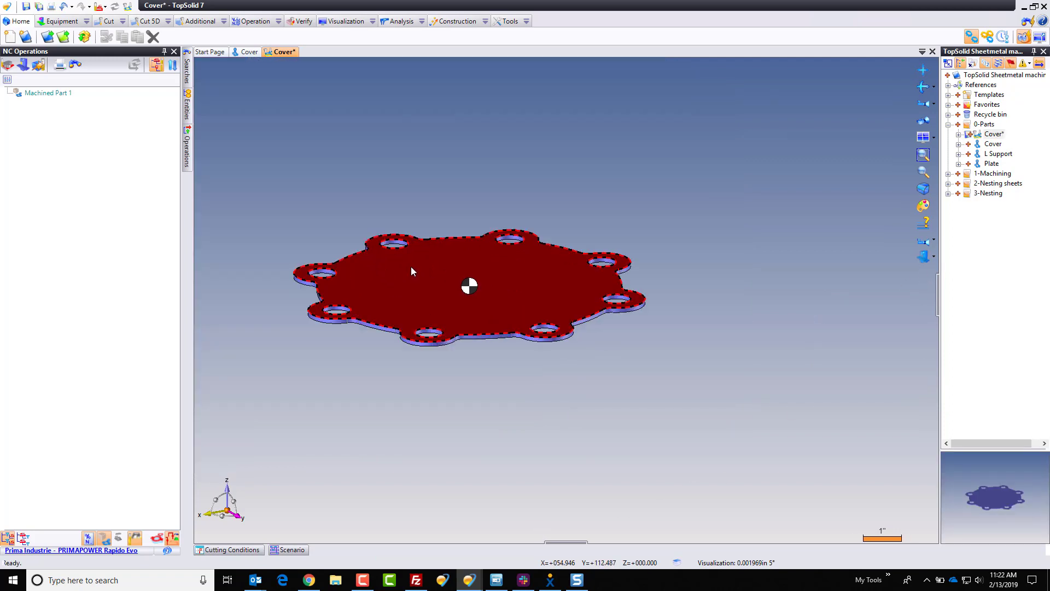
# Start a Profiles cutting operation and force its cutting conditions to the Internal diameter technology with 12mm threshold length.
pyautogui.rightClick(432, 192)
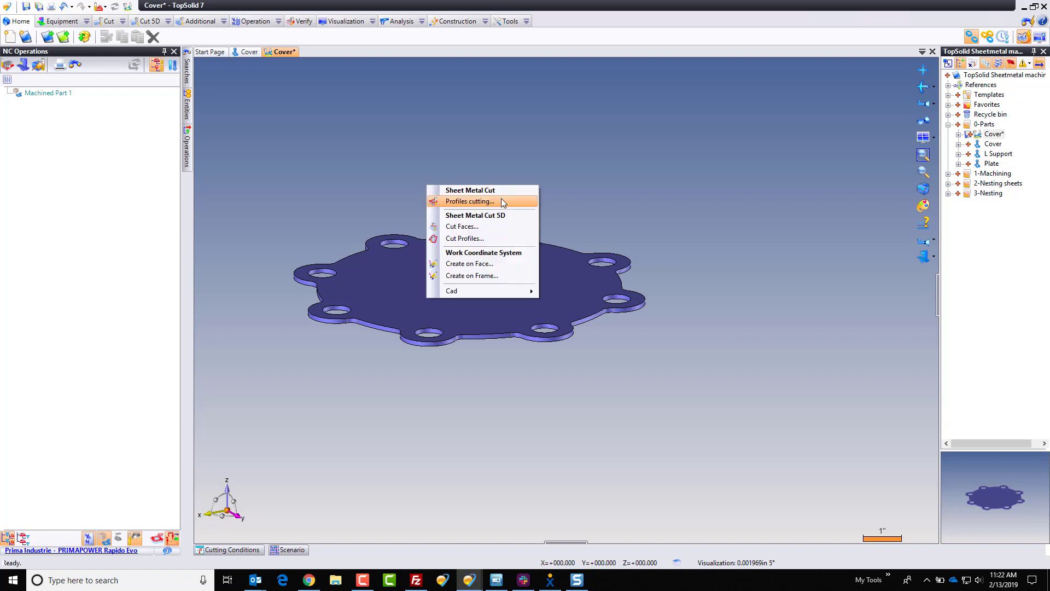
pyautogui.click(470, 201)
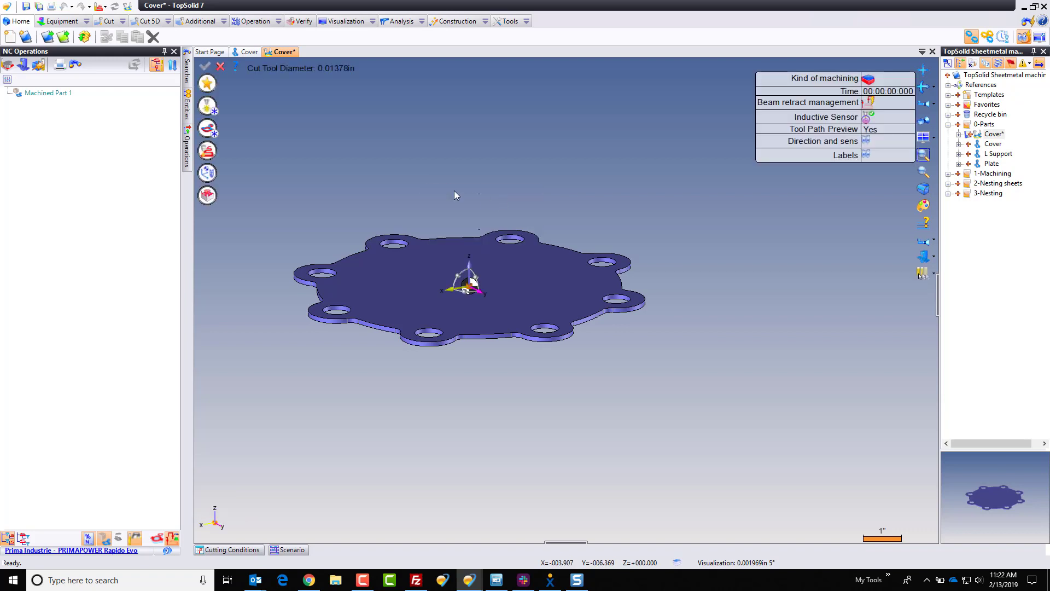
pyautogui.click(207, 107)
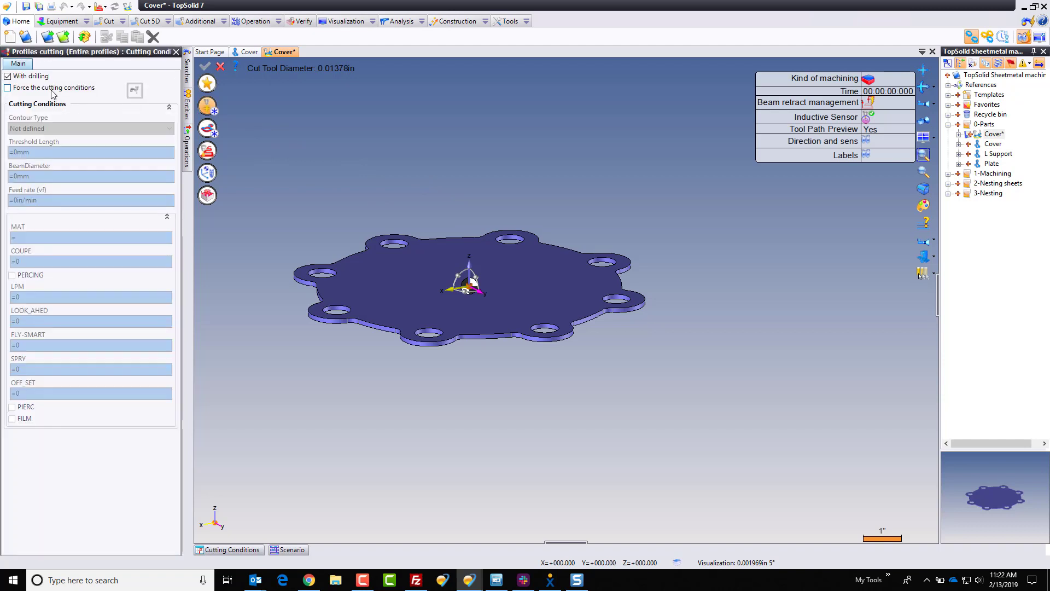
pyautogui.click(134, 90)
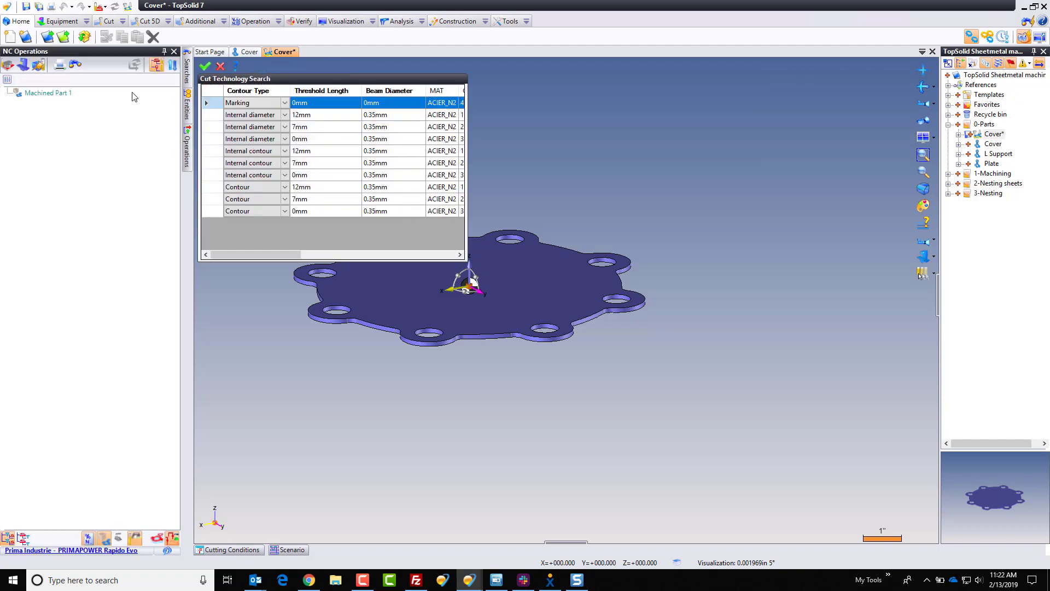
pyautogui.click(314, 117)
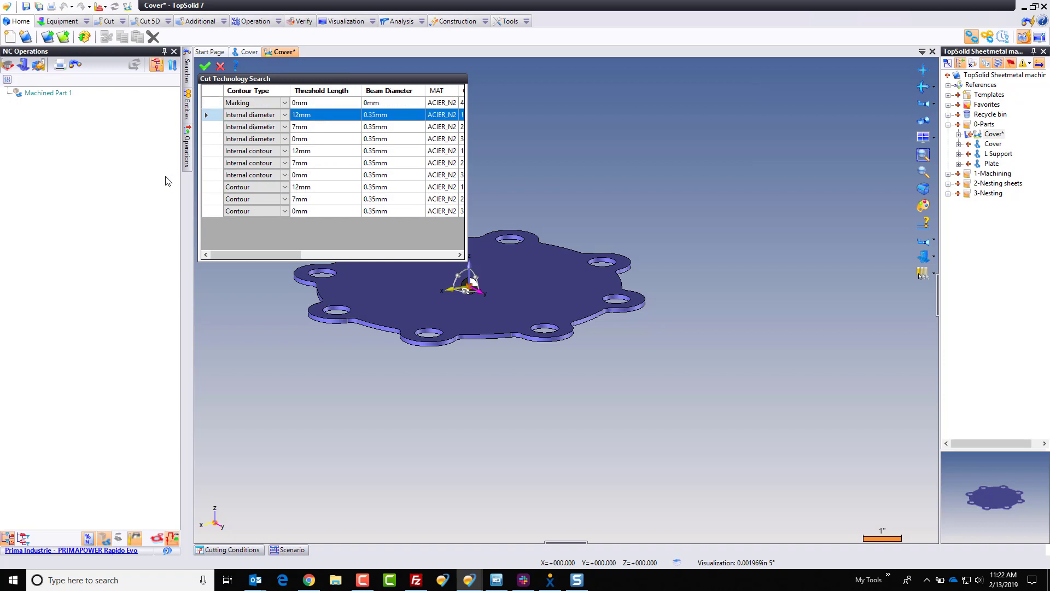
pyautogui.click(205, 66)
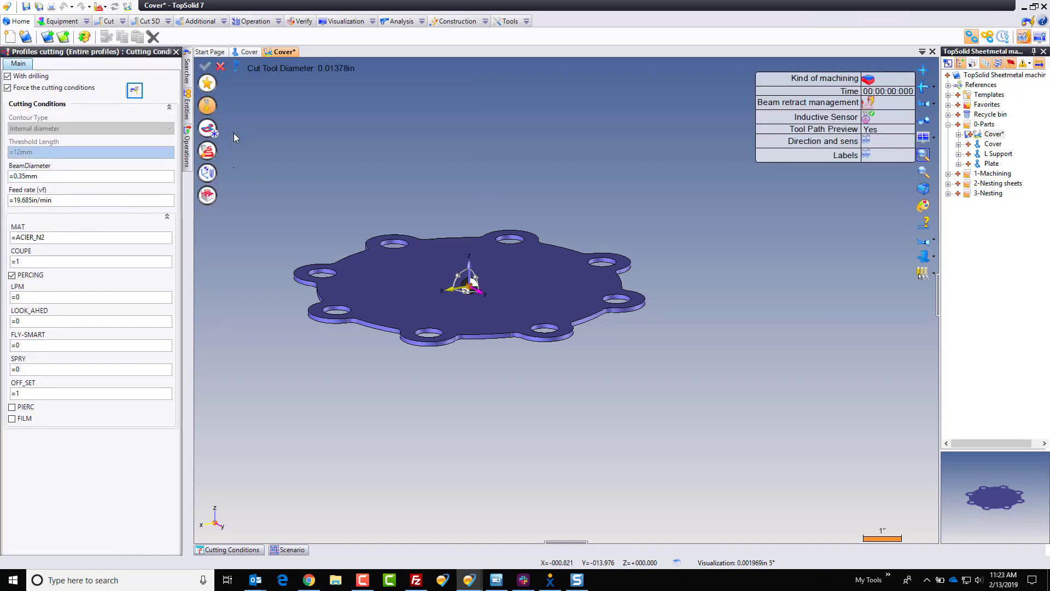
# Add the cover's eight holes and its outer contour as the Profiles cutting geometry, and generate the operation.
pyautogui.click(207, 128)
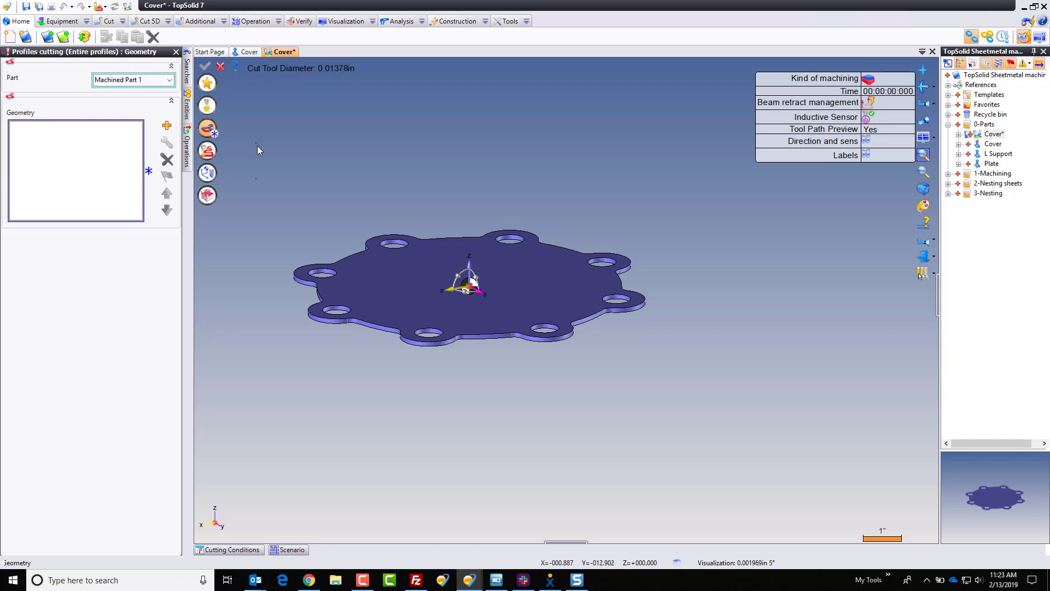
pyautogui.click(334, 275)
pyautogui.click(349, 313)
pyautogui.click(431, 332)
pyautogui.click(550, 328)
pyautogui.click(603, 300)
pyautogui.click(601, 267)
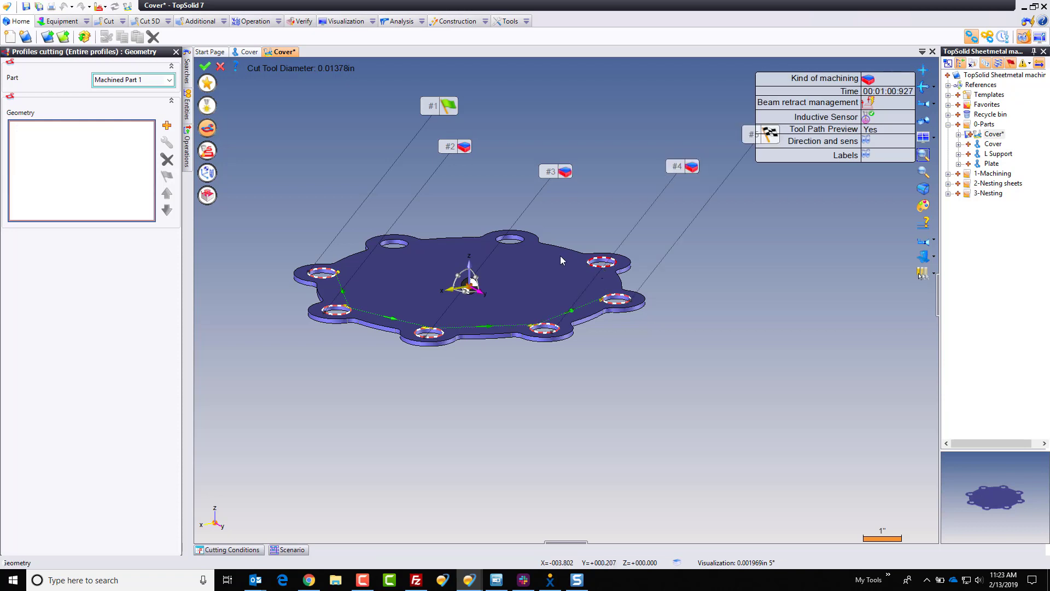
pyautogui.click(515, 243)
pyautogui.click(396, 248)
pyautogui.click(353, 260)
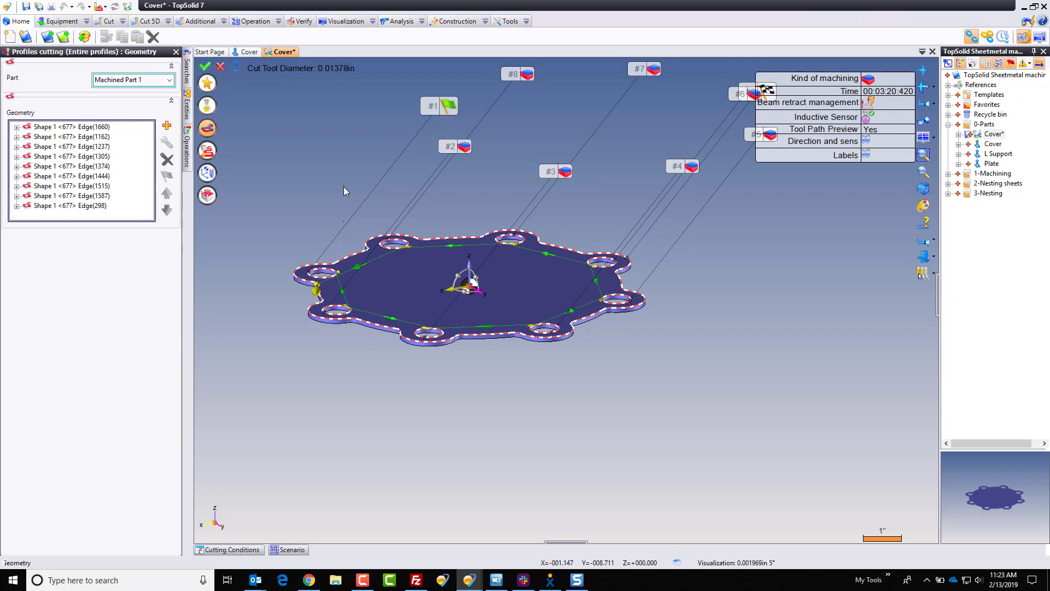
pyautogui.click(205, 67)
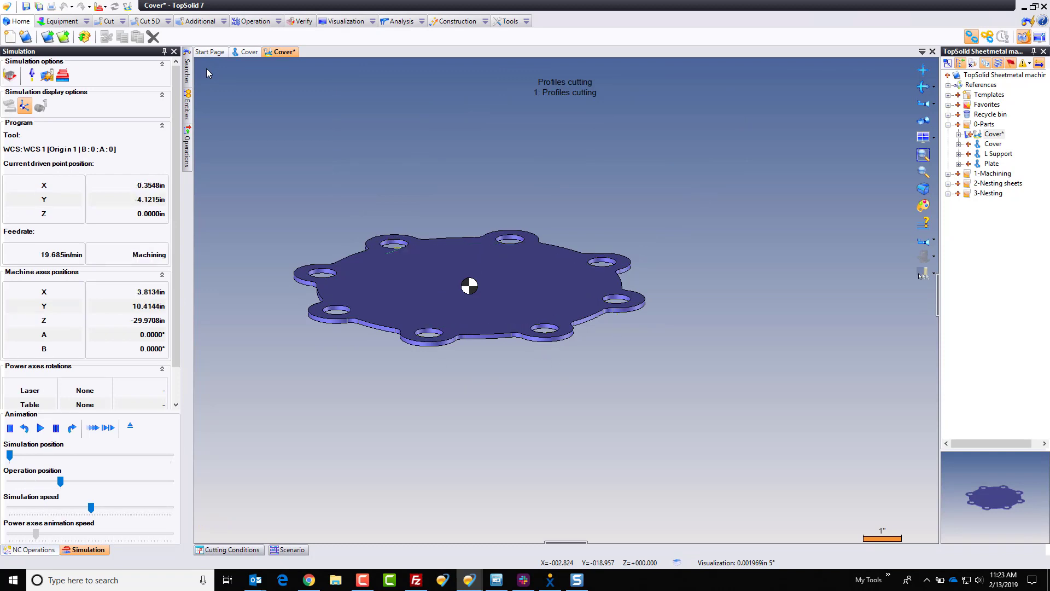
# Run the Profiles cutting simulation from the start with the machine displayed, and examine the laser head's motion over the cover.
pyautogui.click(10, 428)
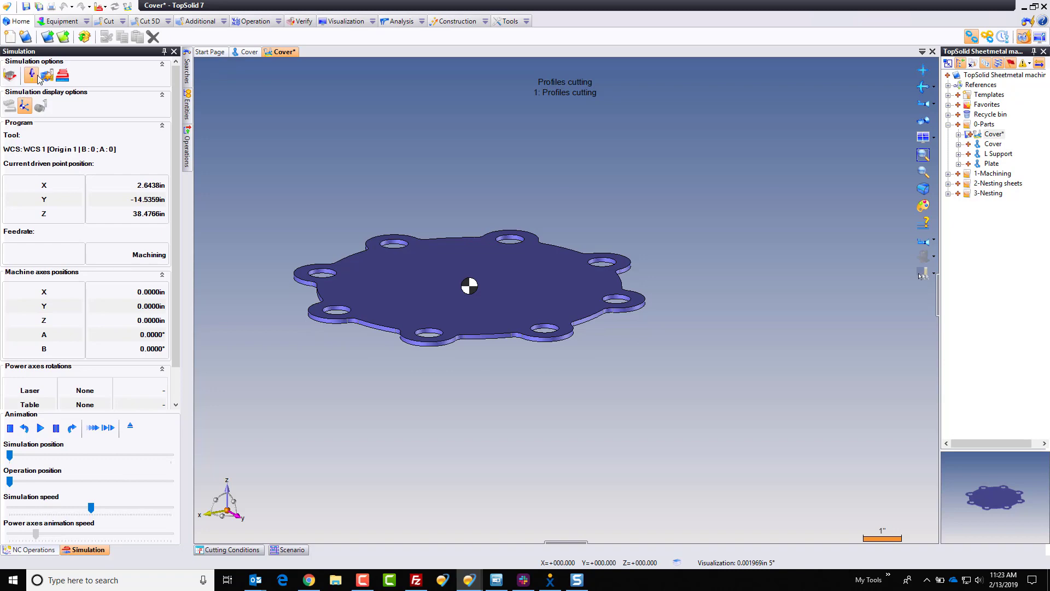
pyautogui.click(34, 78)
pyautogui.click(40, 428)
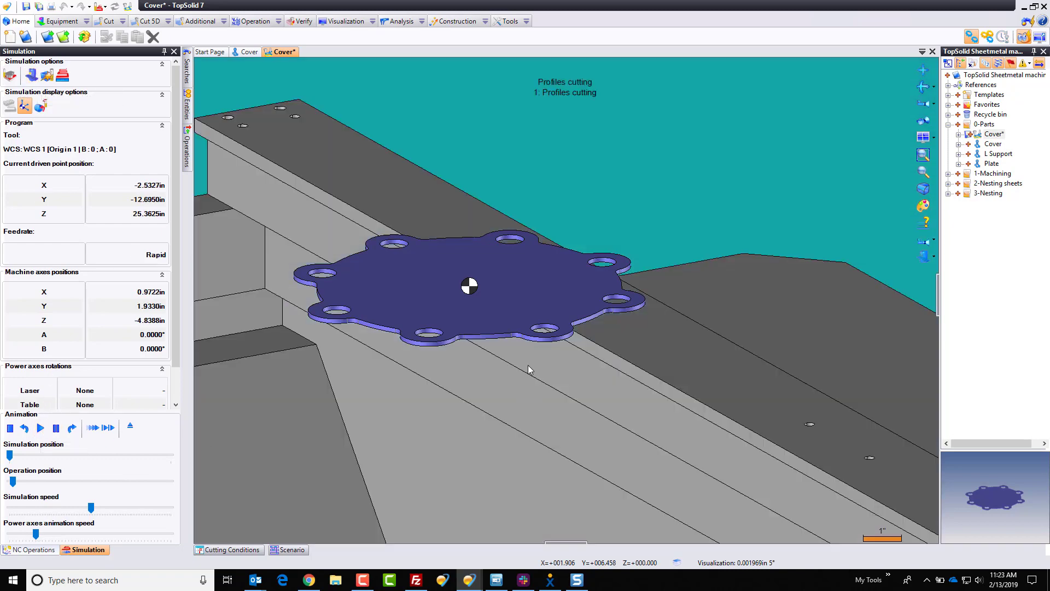
pyautogui.scroll(3, 527, 364)
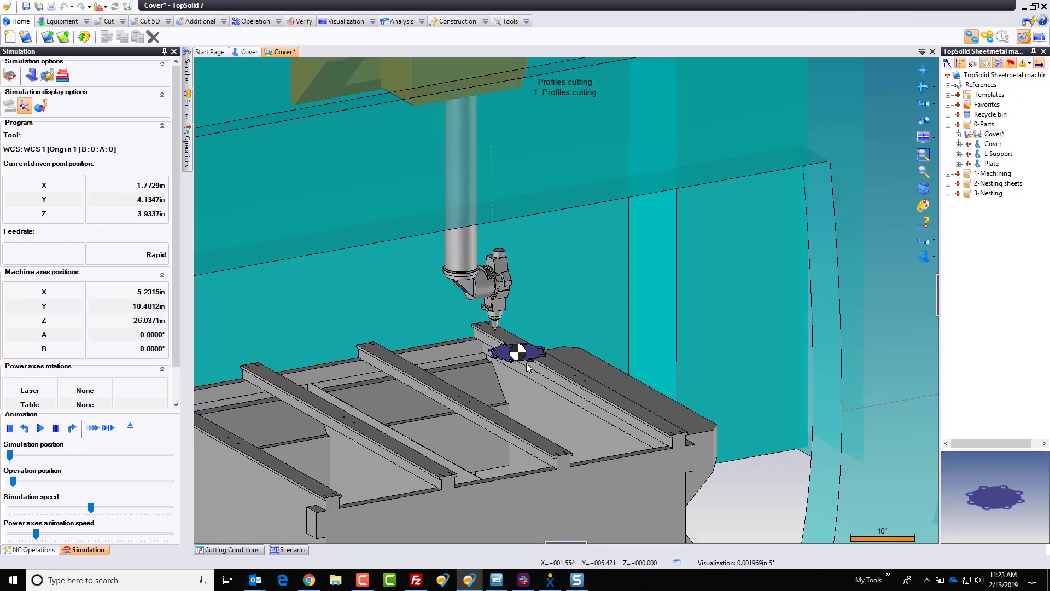
pyautogui.scroll(3, 527, 365)
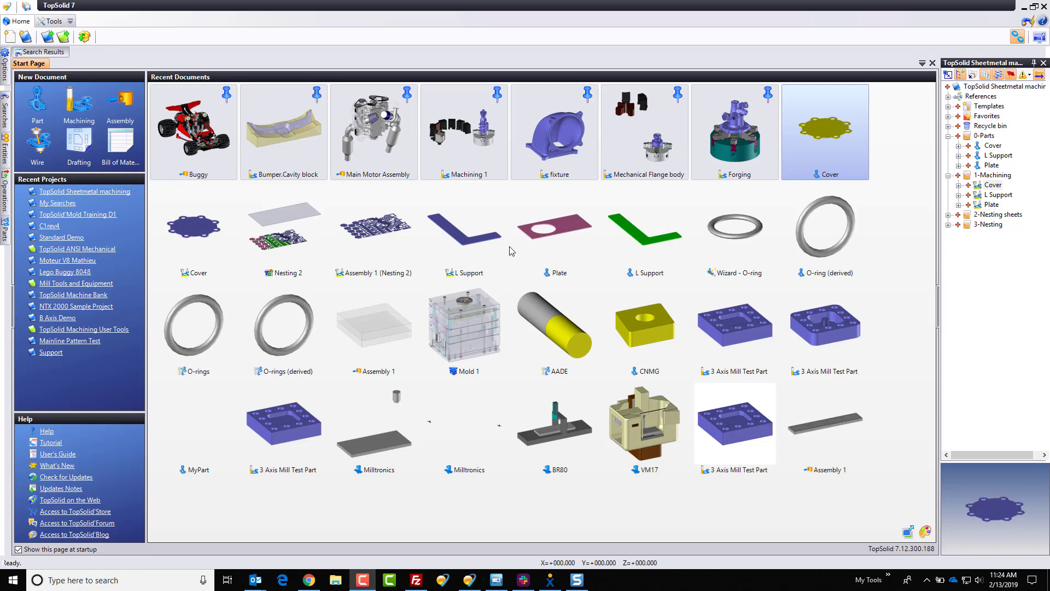
# Review the Cover document in 1-Machining, close it, and select the 48*96*.125 sheet in 2-Nesting sheets.
pyautogui.doubleClick(994, 185)
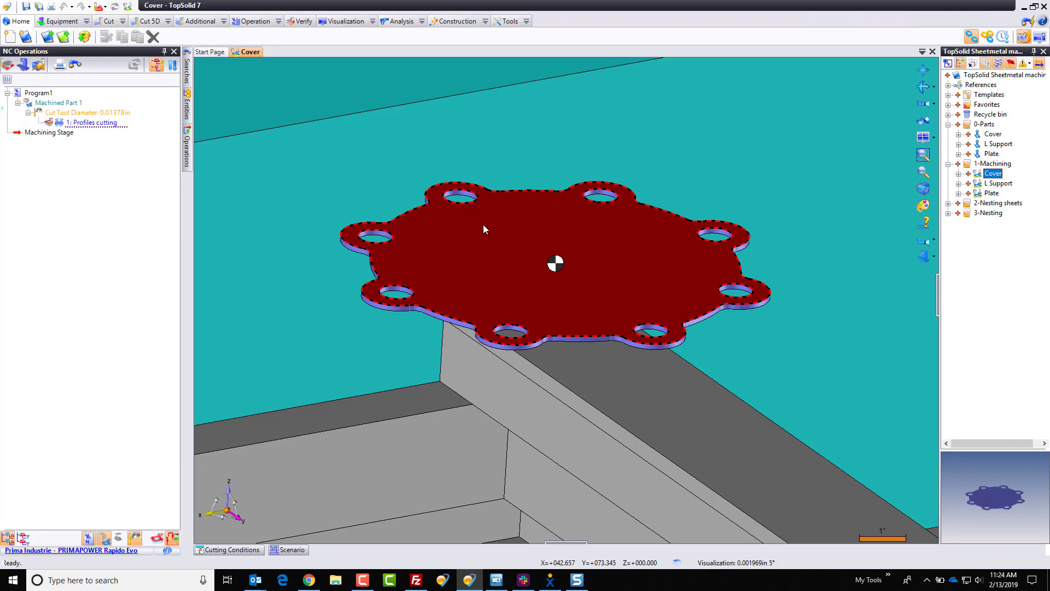
pyautogui.middleClick(241, 53)
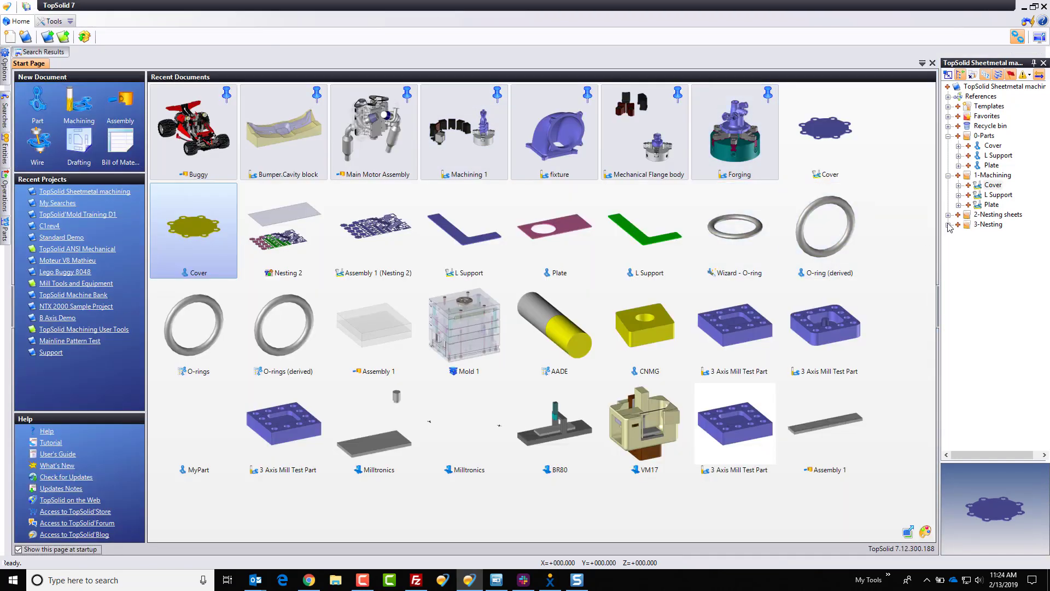
pyautogui.click(947, 214)
pyautogui.click(1009, 225)
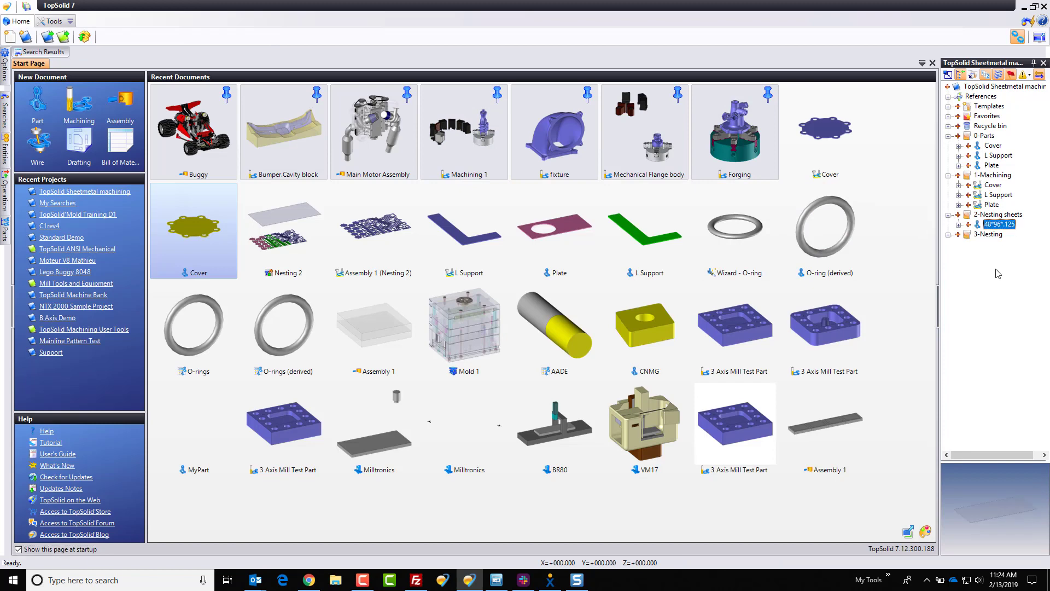
# Create a Nesting document from the Blank Template in the 3-Nesting folder and name it OP1.
pyautogui.click(984, 237)
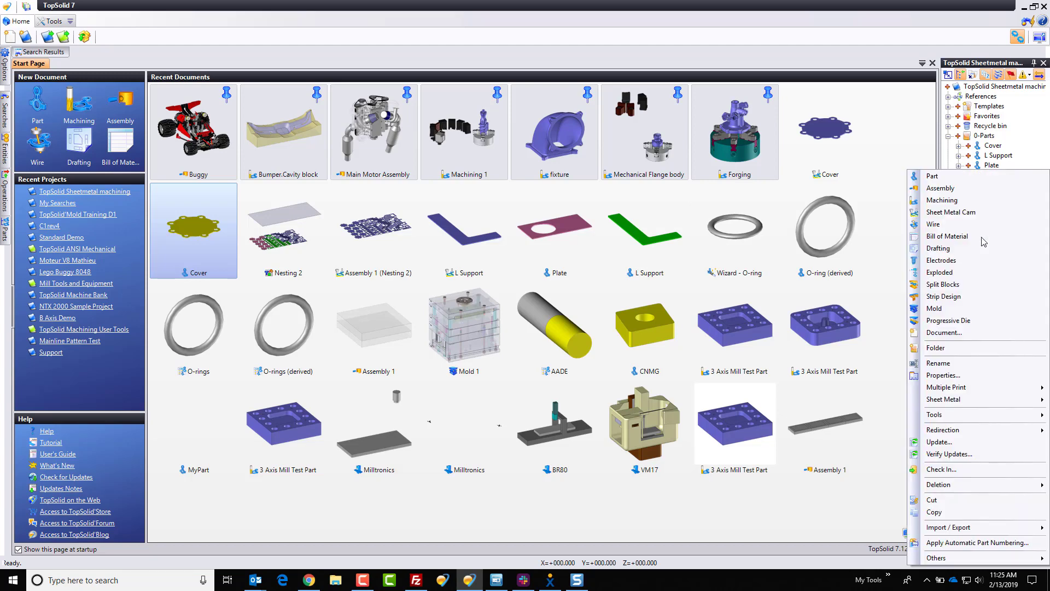
pyautogui.click(943, 332)
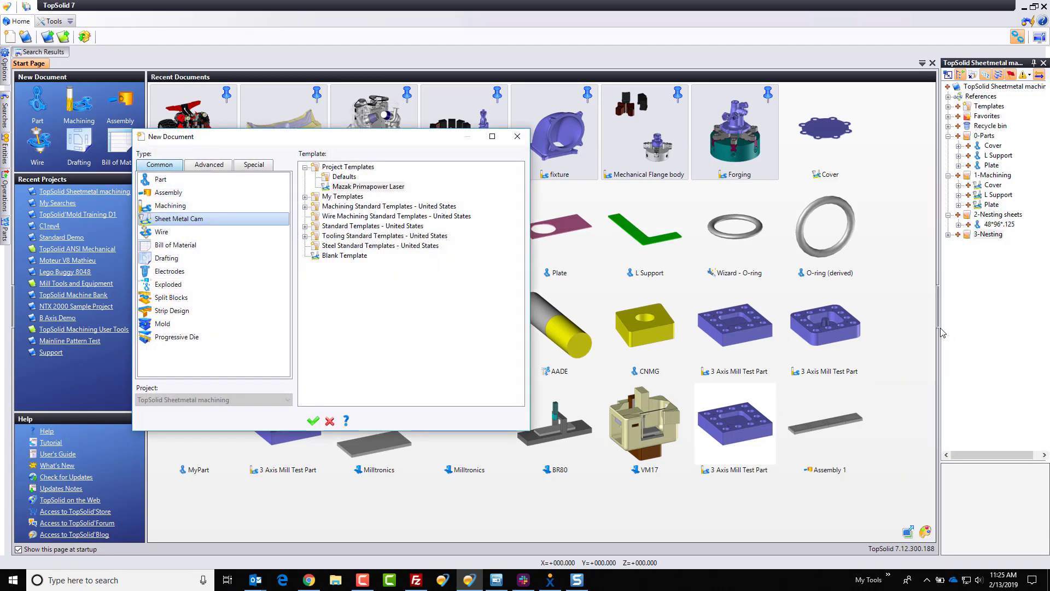
pyautogui.click(212, 164)
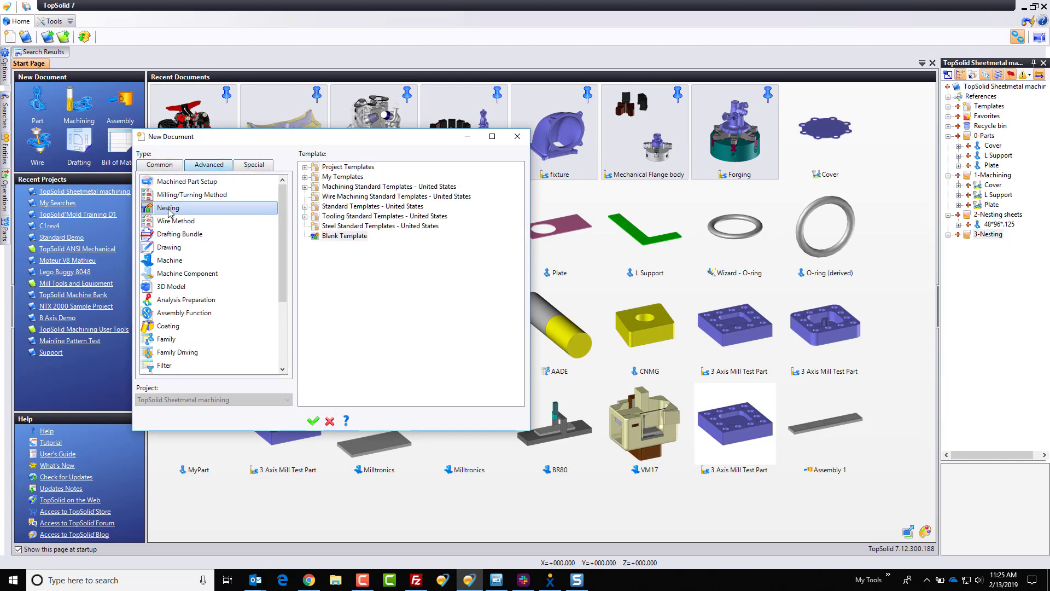
pyautogui.click(313, 420)
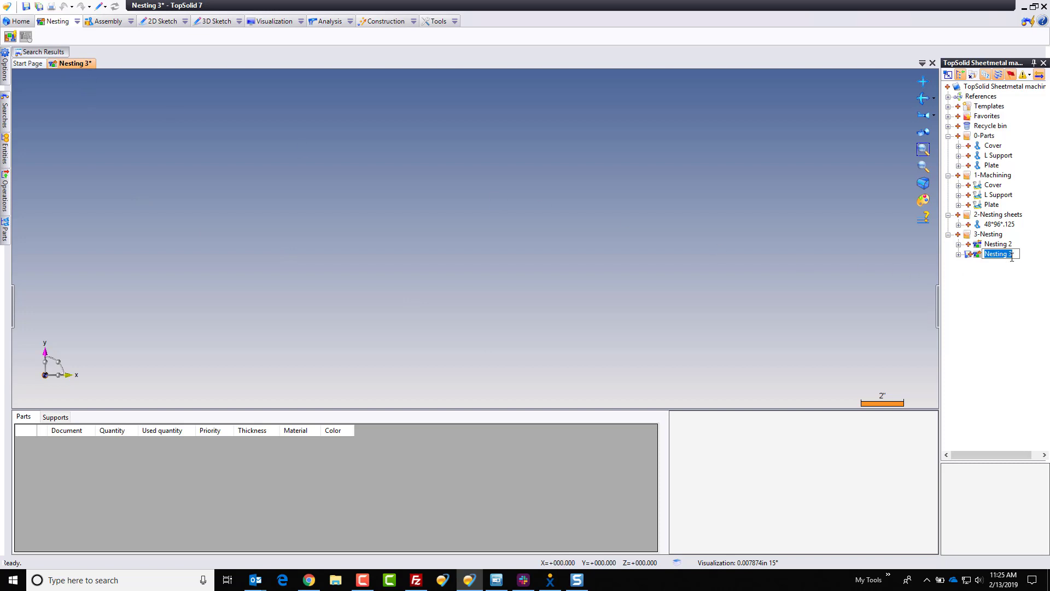
pyautogui.write('OP1')
pyautogui.press('Return')
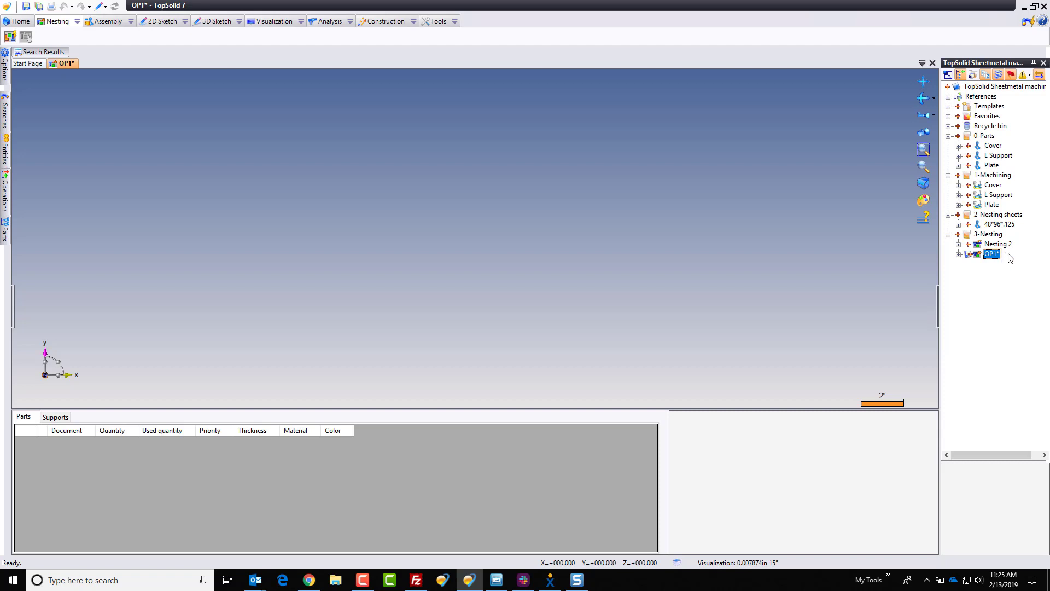
# Start an Automatic Nesting and add the Cover, L Support and Plate documents from 1-Machining as its parts.
pyautogui.click(10, 37)
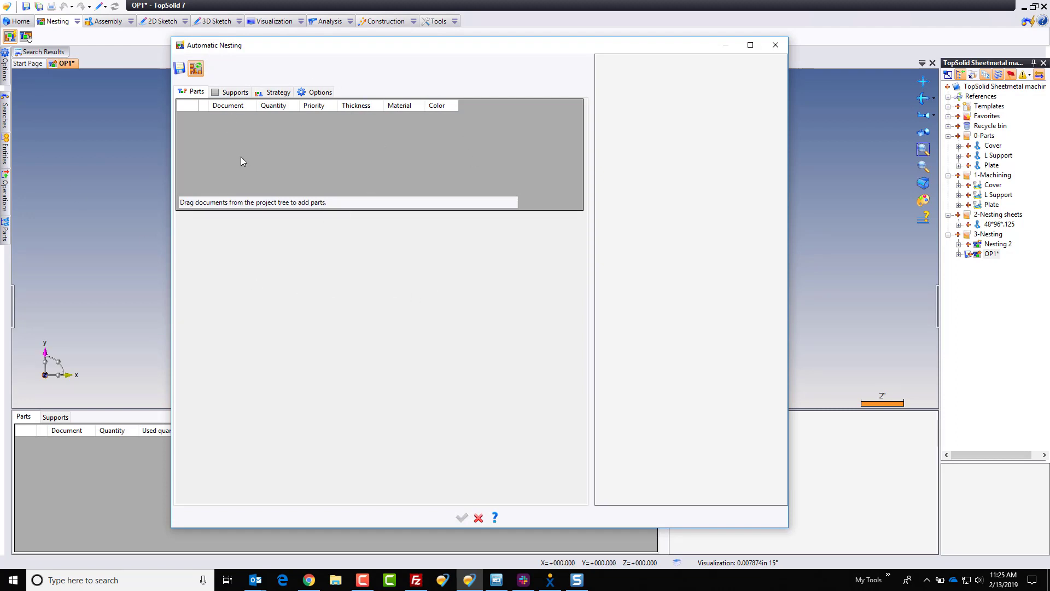
pyautogui.click(993, 184)
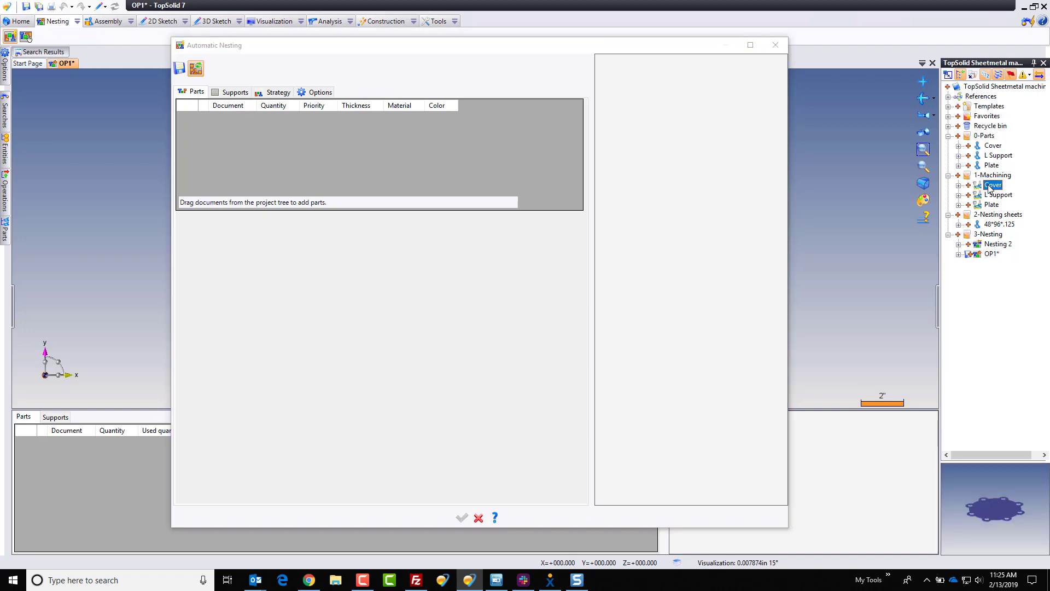
pyautogui.keyDown('shift'); pyautogui.click(991, 204); pyautogui.keyUp('shift')
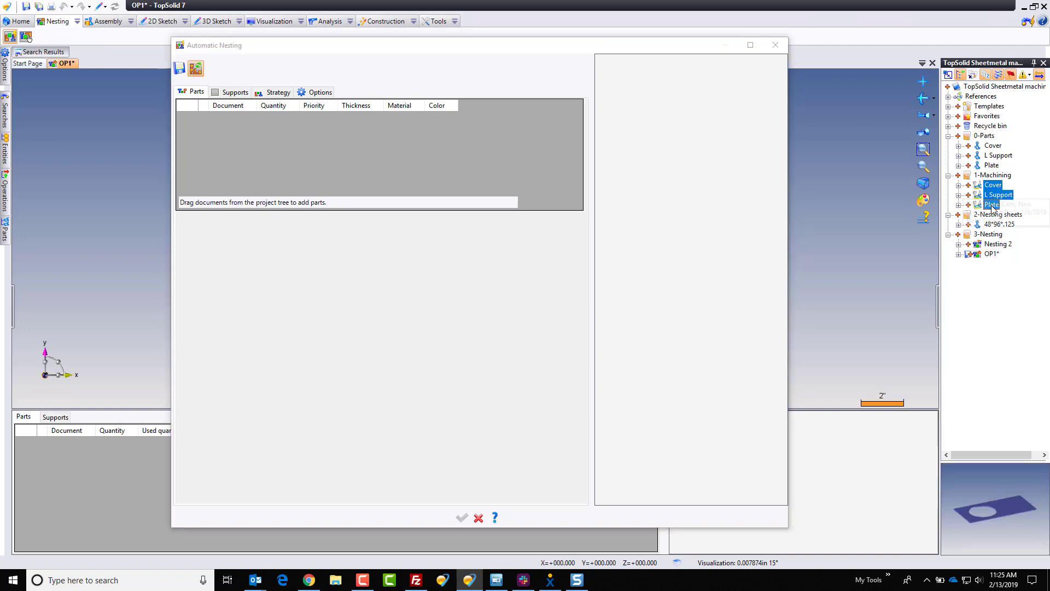
pyautogui.moveTo(991, 201); pyautogui.dragTo(360, 148)
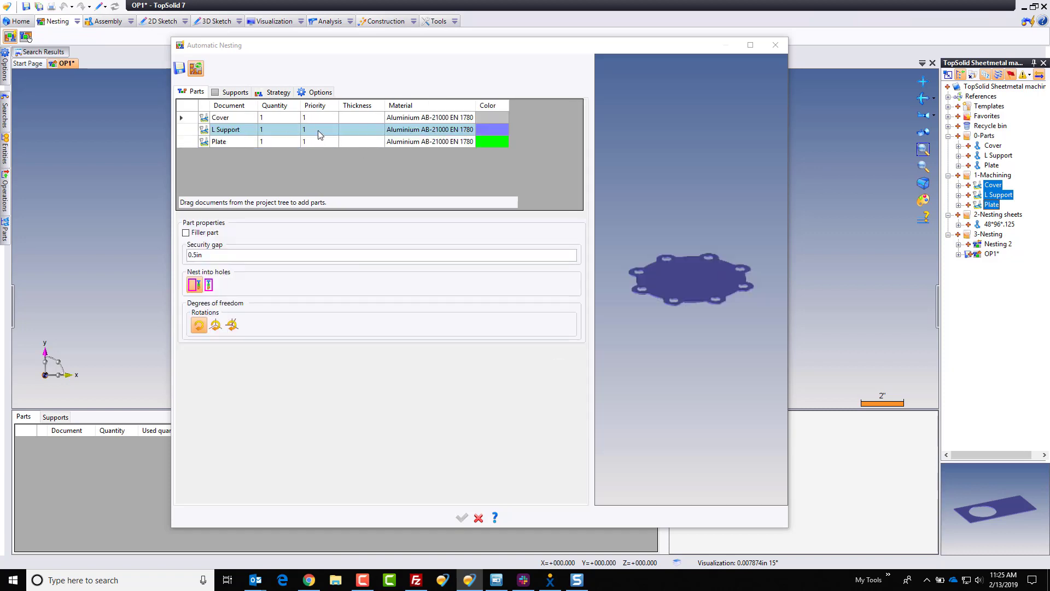
# Set the nesting quantities to 50 for Cover, 50 for L Support and 20 for Plate.
pyautogui.click(278, 117)
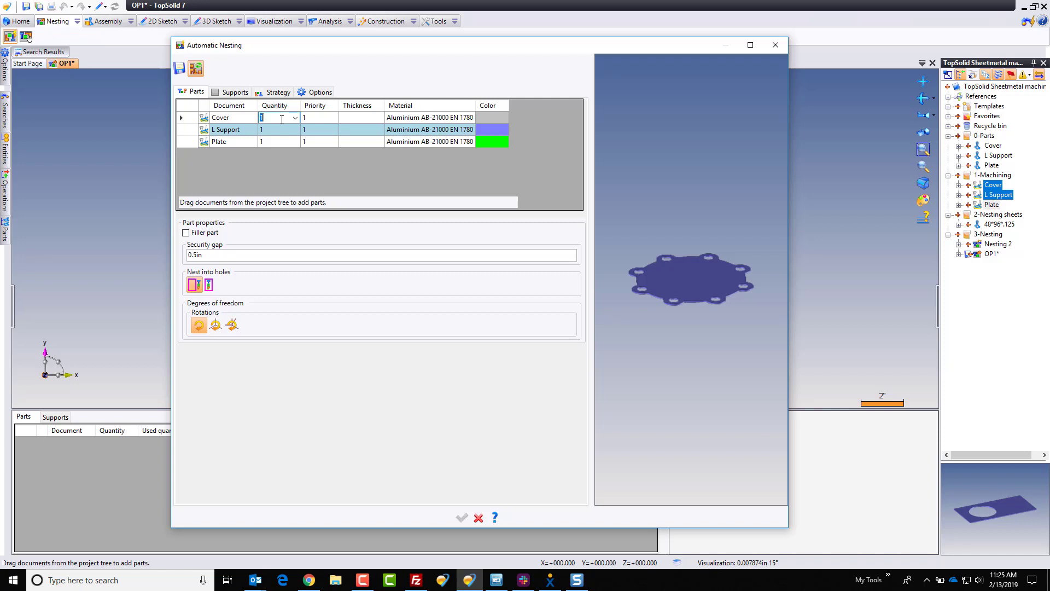
pyautogui.write('50')
pyautogui.click(274, 130)
pyautogui.write('50')
pyautogui.click(271, 141)
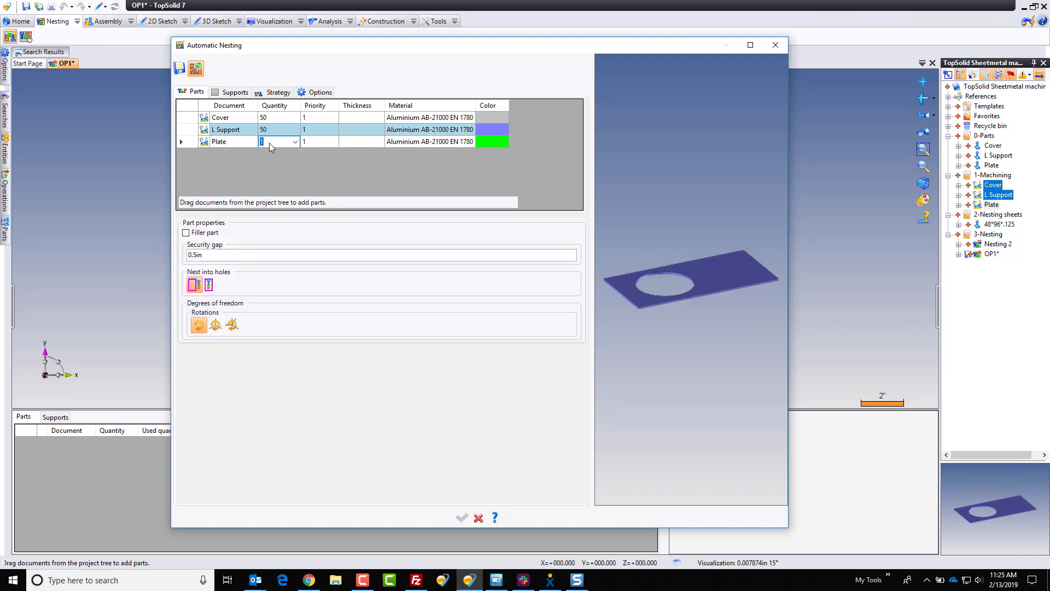
pyautogui.write('20')
pyautogui.press('Tab')
pyautogui.click(313, 119)
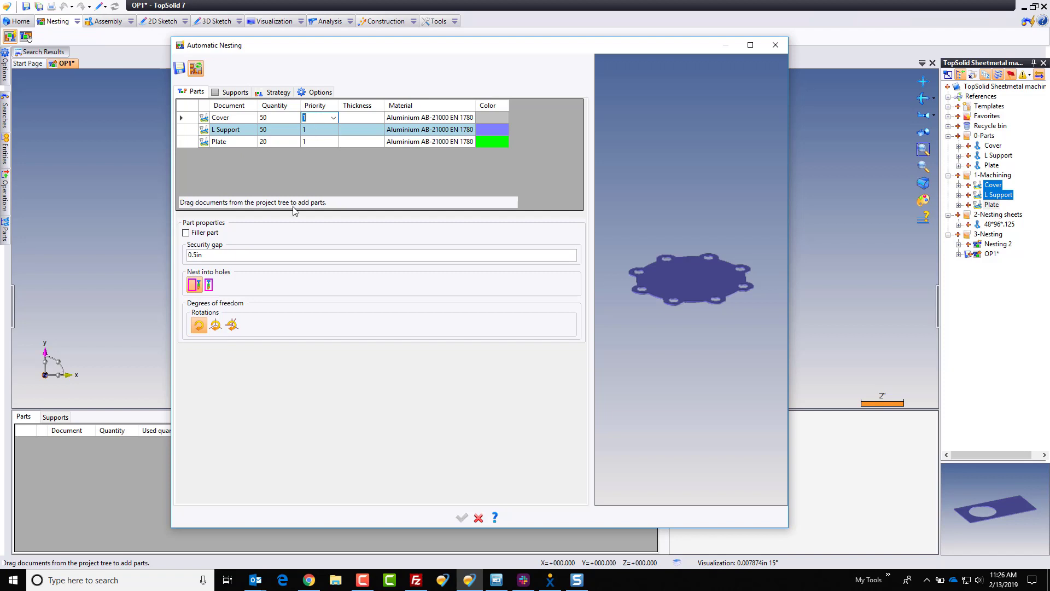
# Add the 48*96*.125 sheet as the nesting support and review the nesting strategy settings.
pyautogui.click(241, 94)
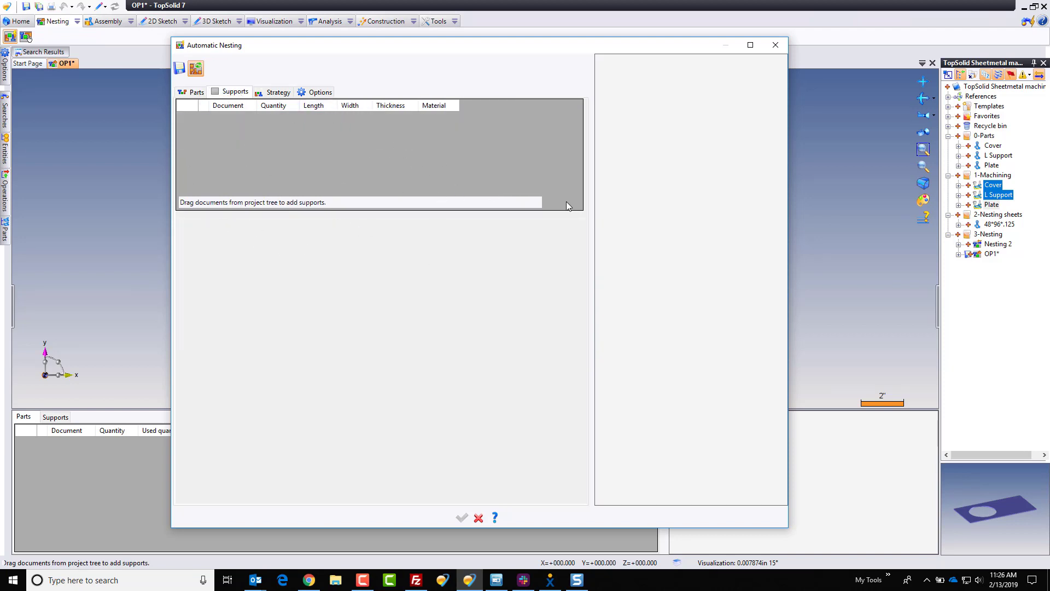
pyautogui.moveTo(998, 224); pyautogui.dragTo(396, 164)
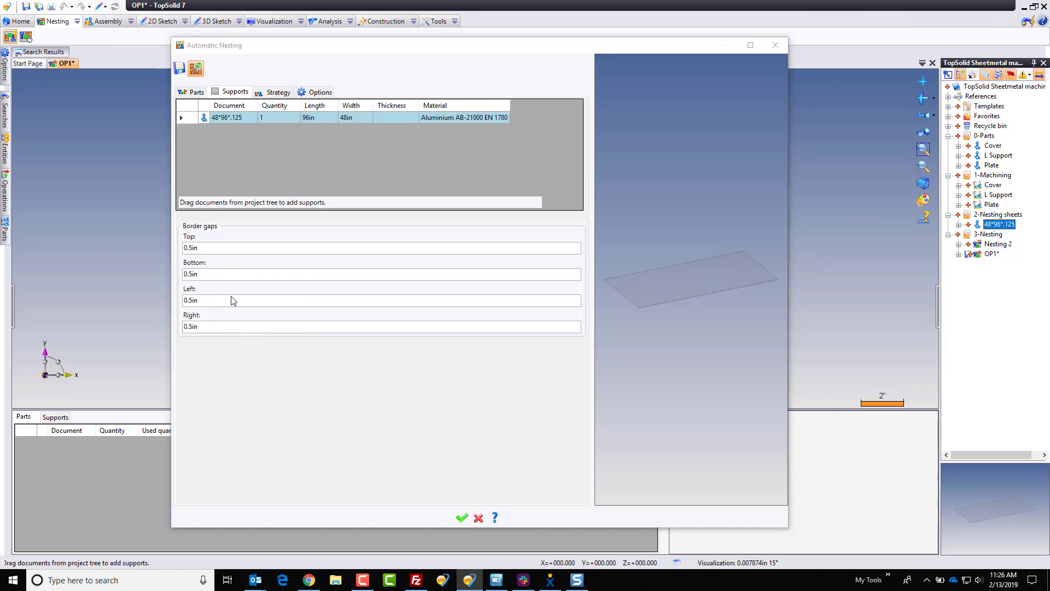
pyautogui.click(279, 92)
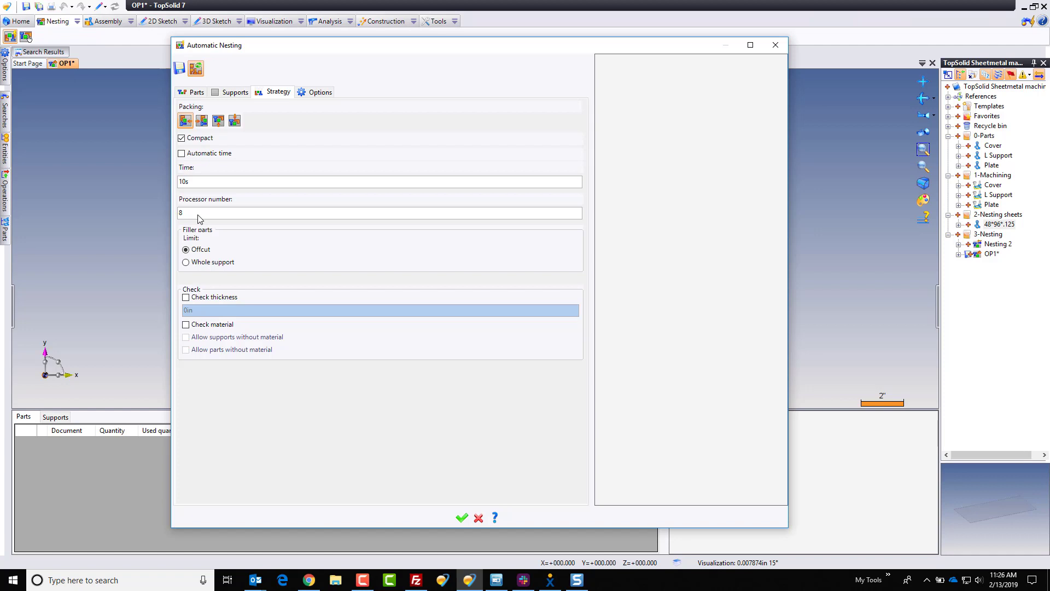
# Set the created documents type to Sheet Metal Cam with the Mazak Primapower Laser template, and compute the nesting.
pyautogui.click(312, 93)
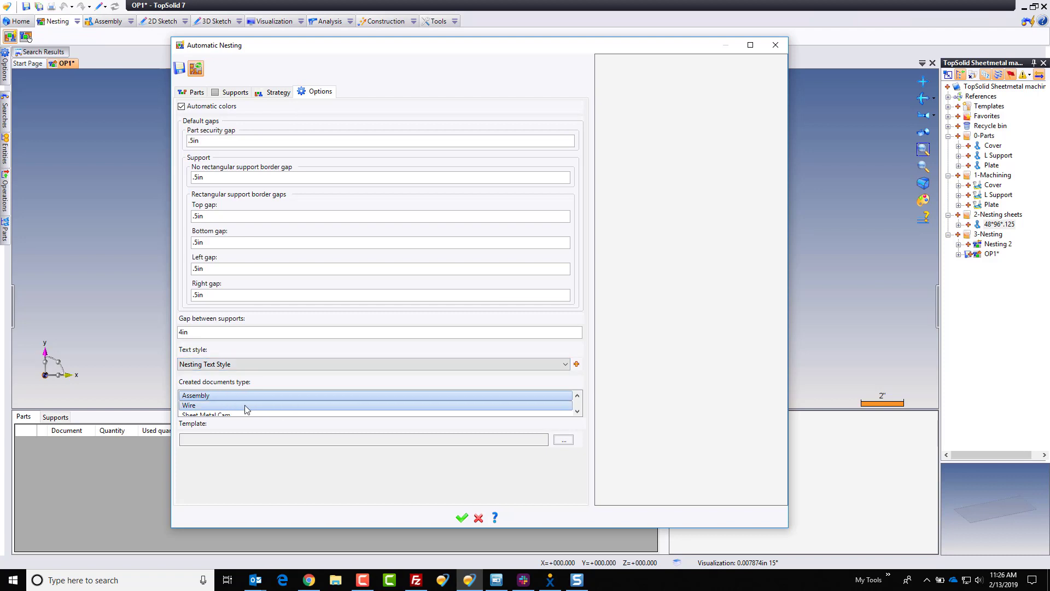
pyautogui.scroll(-1, 250, 409)
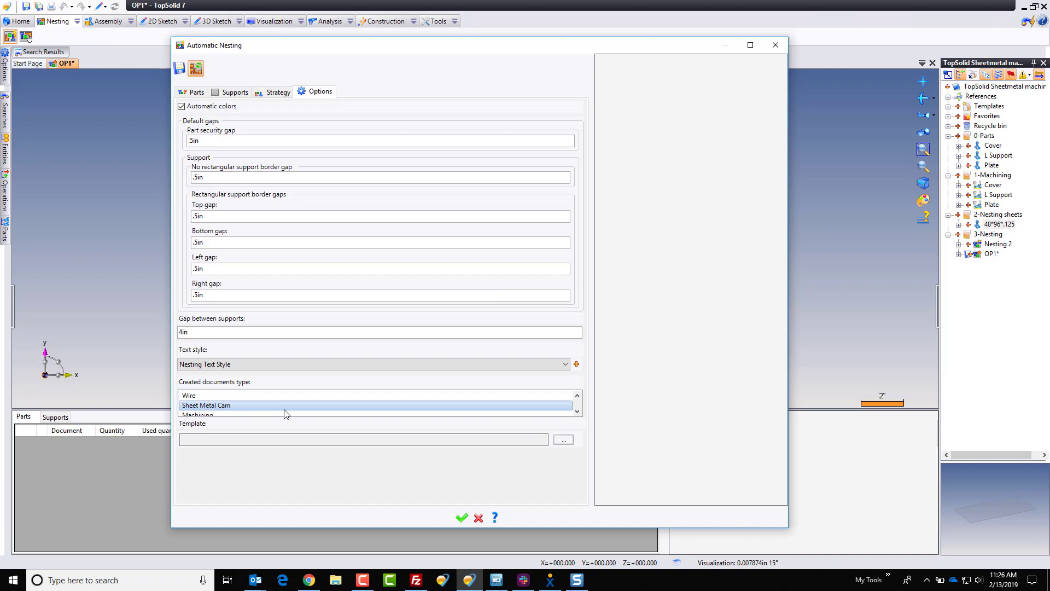
pyautogui.click(563, 441)
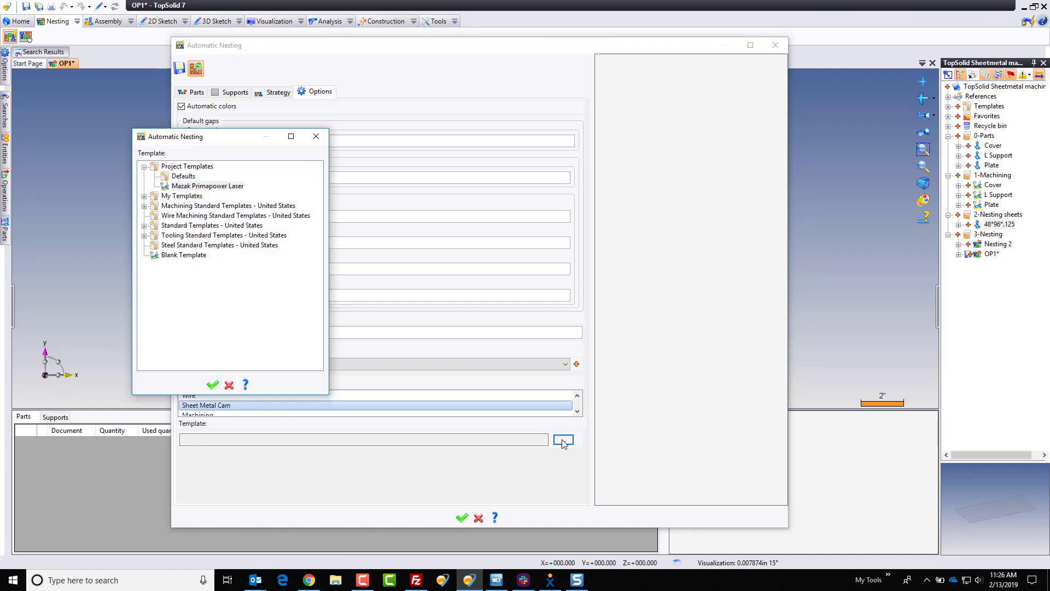
pyautogui.click(202, 189)
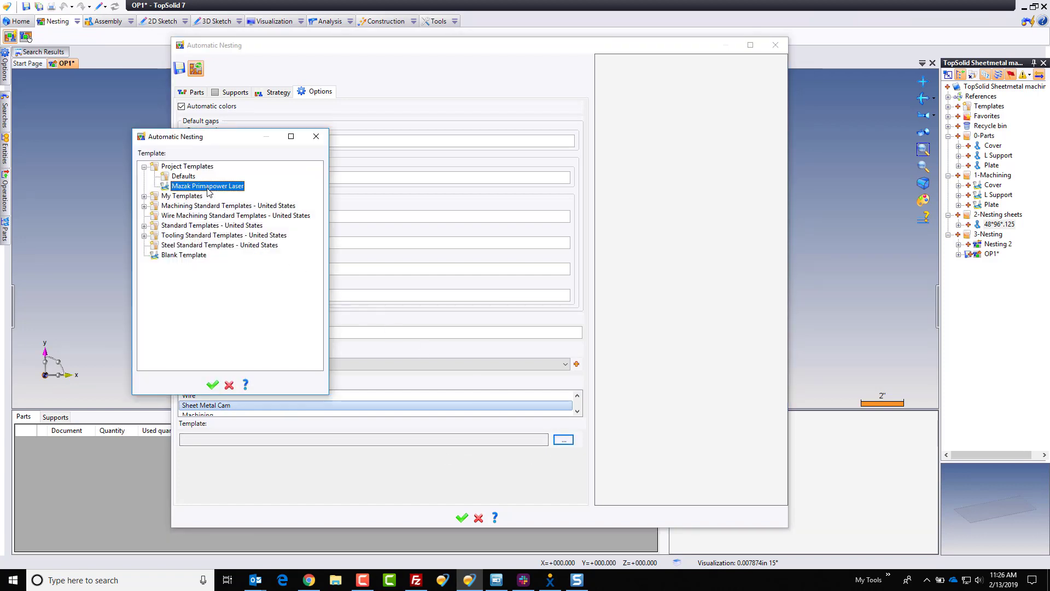
pyautogui.click(212, 385)
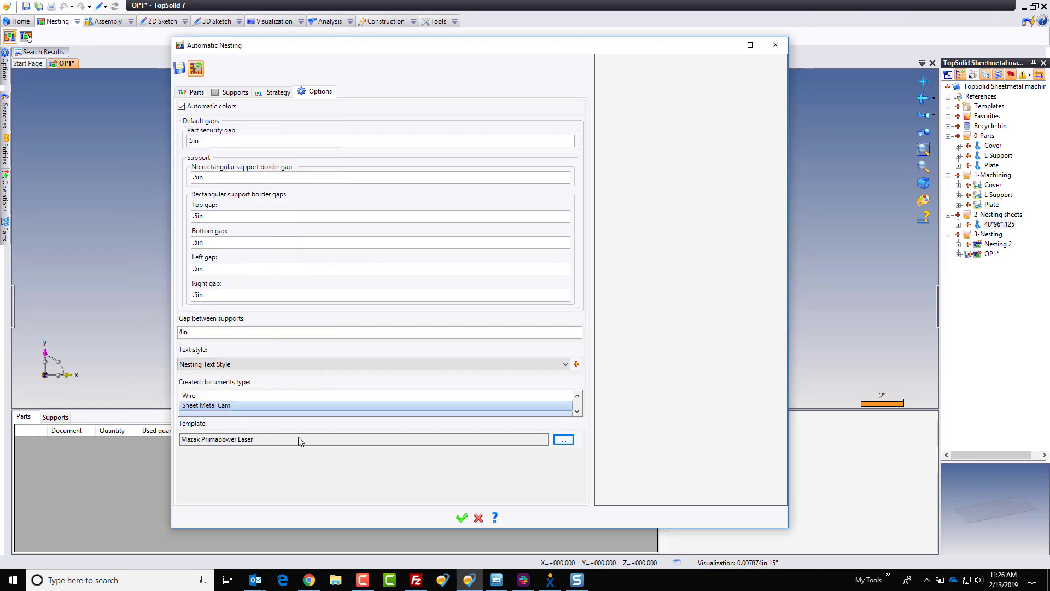
pyautogui.click(459, 522)
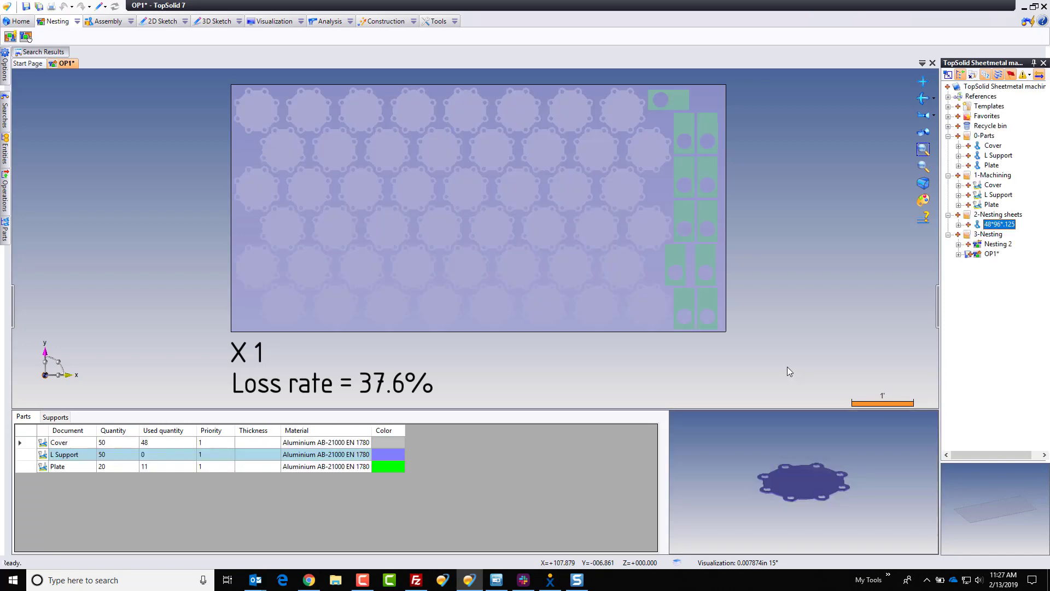
# Edit the computed nesting and set the Cover quantity to 10.
pyautogui.moveTo(785, 350)
pyautogui.mouseDown(button='middle')
pyautogui.moveTo(786, 331)
pyautogui.moveTo(785, 357)
pyautogui.mouseUp(button='middle')
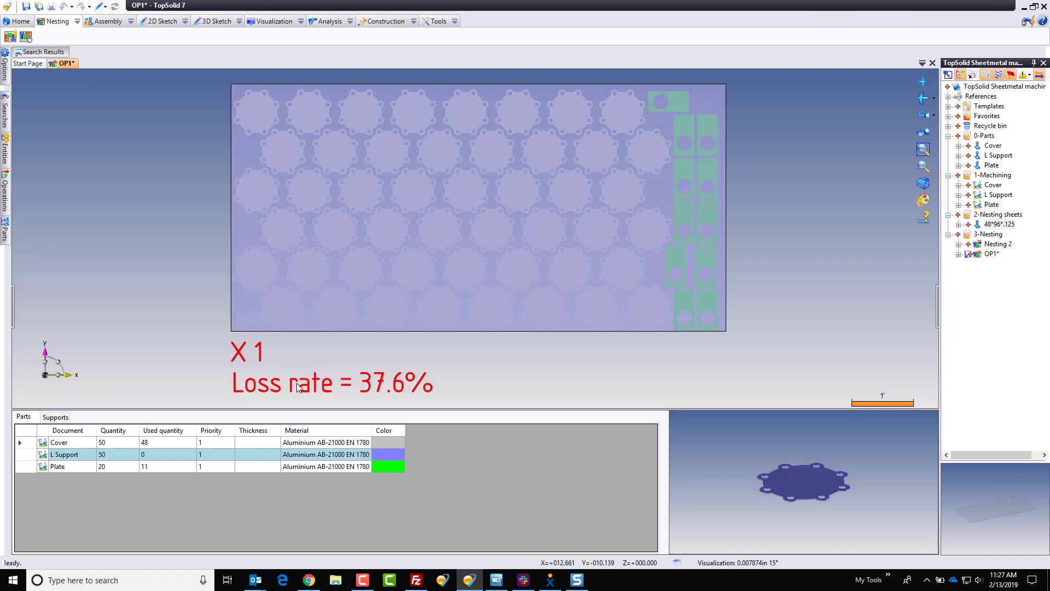
pyautogui.rightClick(297, 383)
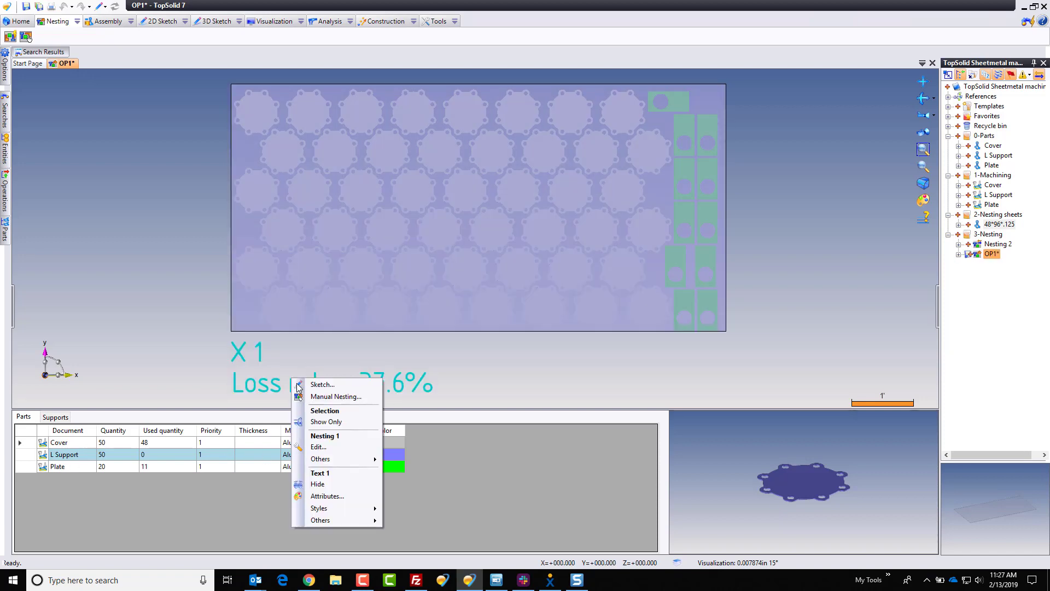
pyautogui.click(374, 422)
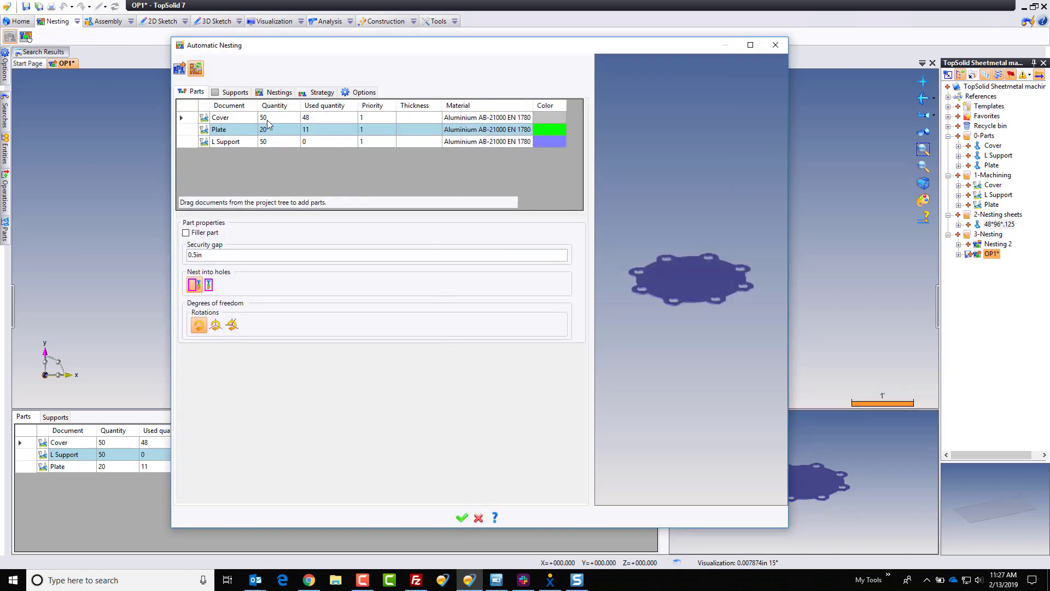
pyautogui.click(271, 117)
pyautogui.write('10')
pyautogui.click(289, 133)
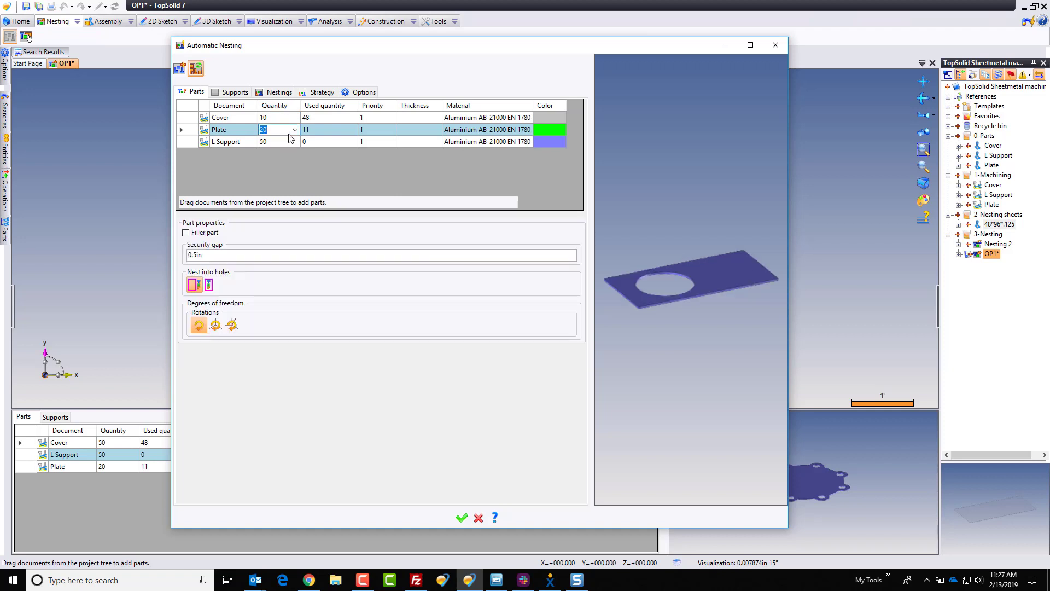
pyautogui.click(284, 142)
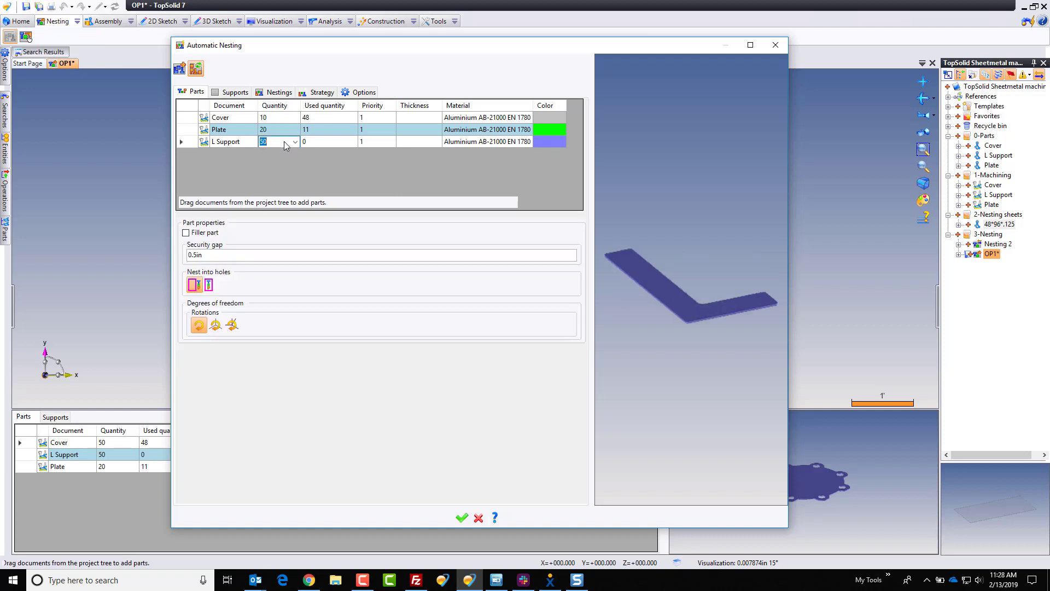
# Check the quantities of the three parts and recompute the nesting on the sheet.
pyautogui.click(181, 70)
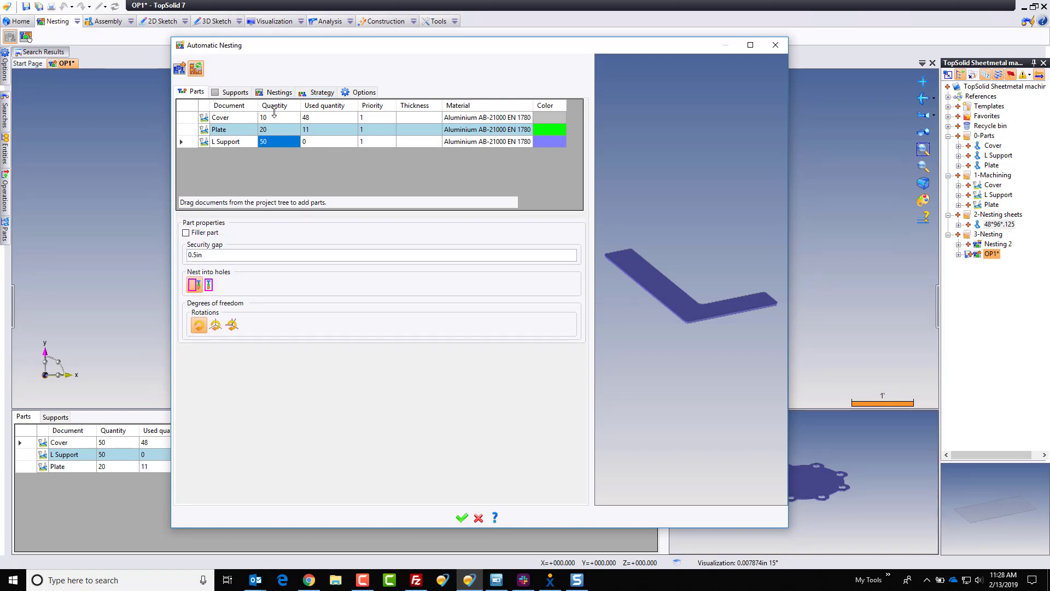
pyautogui.click(275, 117)
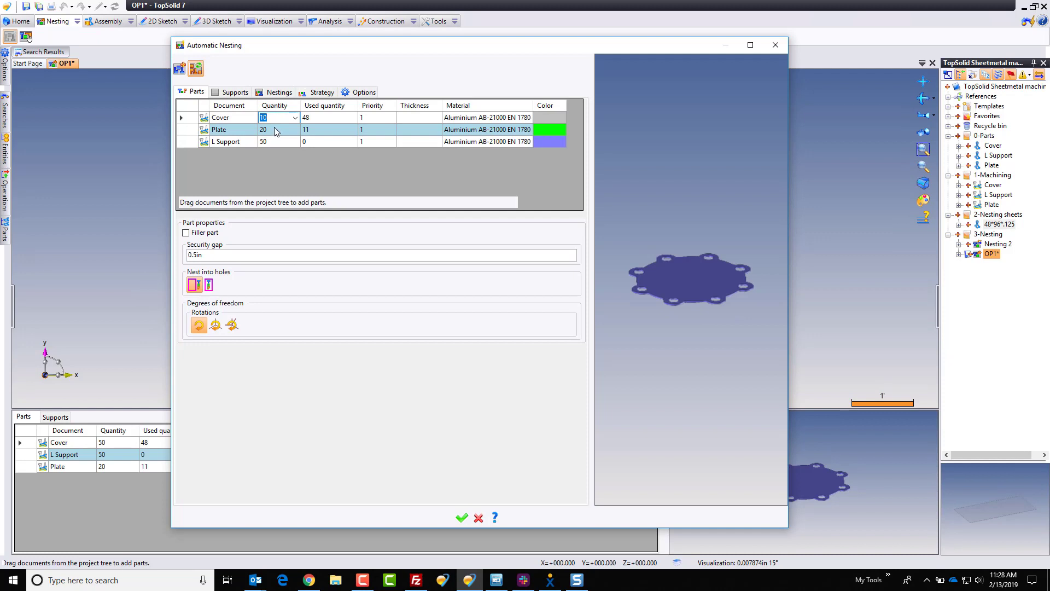
pyautogui.click(275, 129)
pyautogui.click(272, 142)
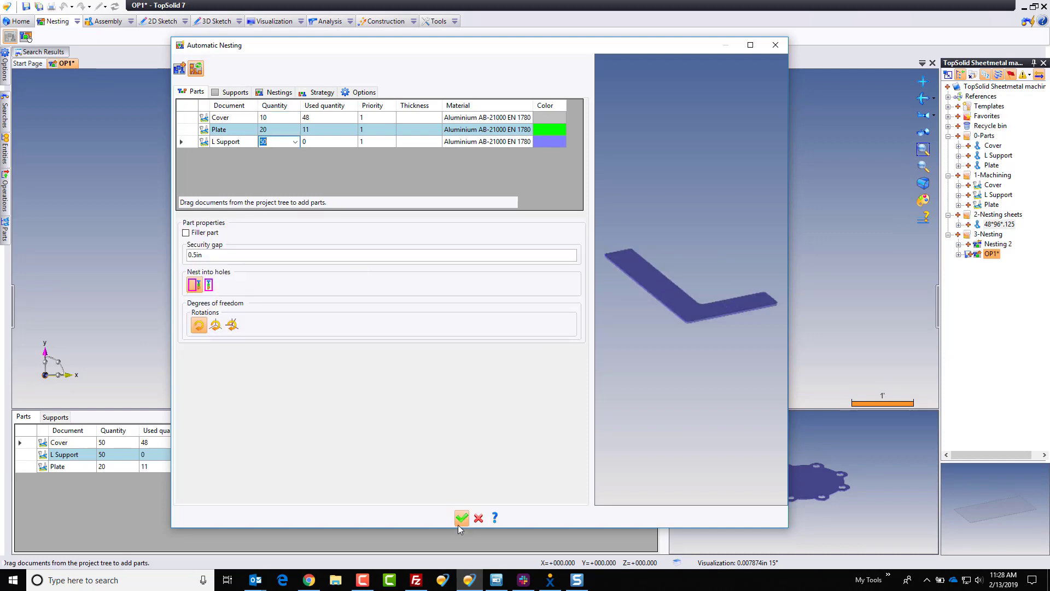
pyautogui.press('BackSpace')
pyautogui.press('Return')
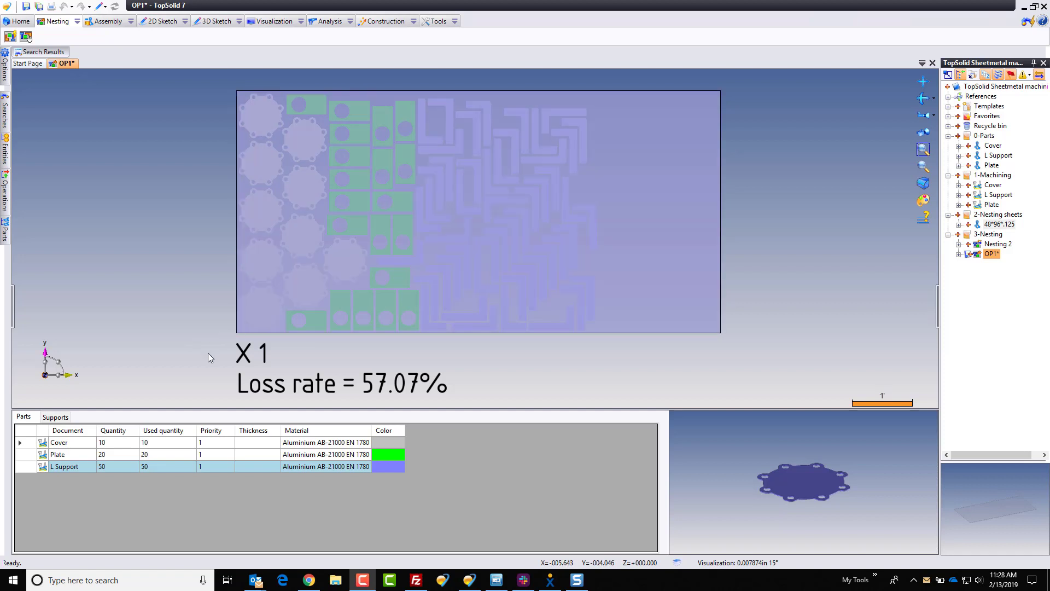
# Open the Assembly 1 (OP1) machining document generated under the OP1 nesting.
pyautogui.click(959, 255)
pyautogui.click(1009, 274)
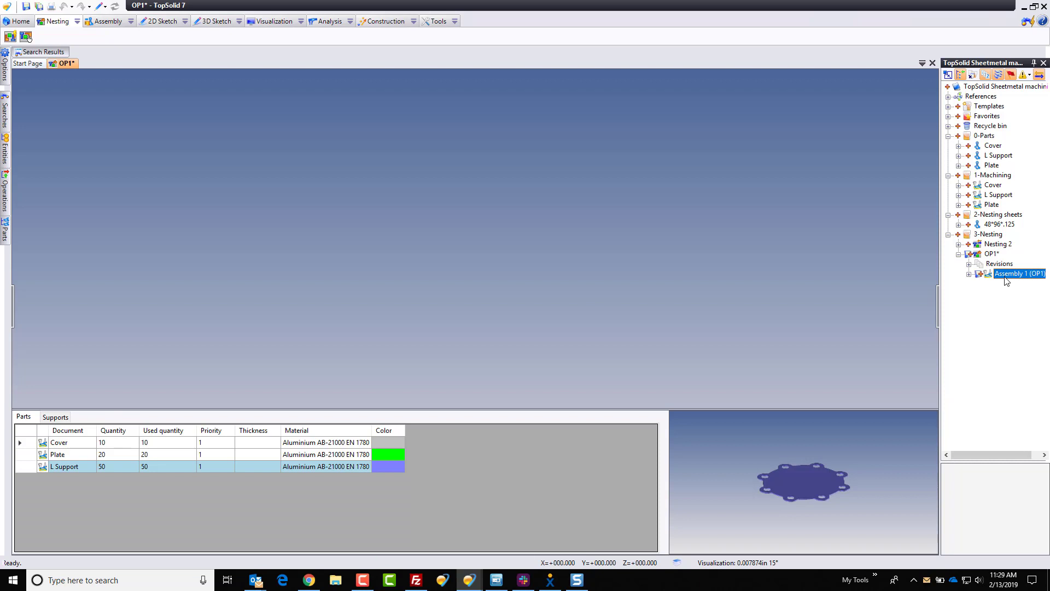
pyautogui.doubleClick(1006, 275)
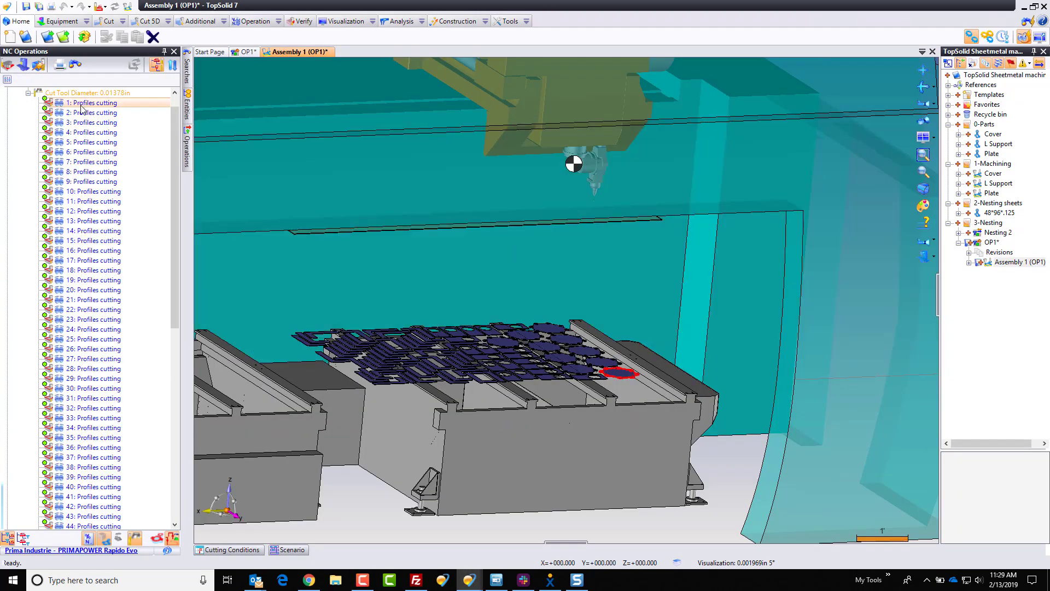
# Simulate the Profiles cutting operations of the nested assembly and examine the laser head's motion over the parts.
pyautogui.keyDown('shift'); pyautogui.click(52, 256); pyautogui.keyUp('shift')
pyautogui.press('F5')
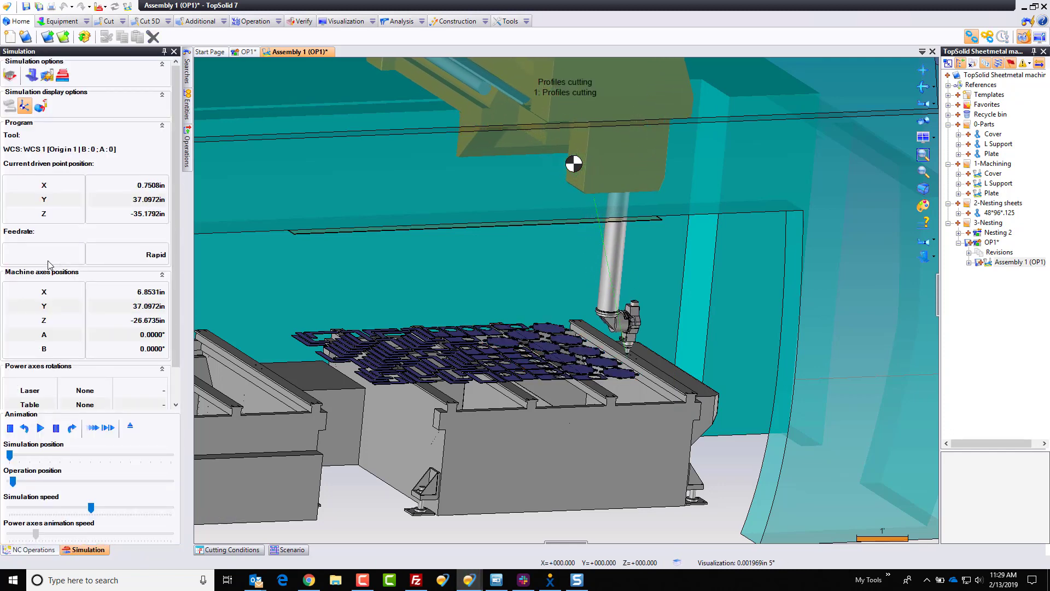
pyautogui.scroll(5, 642, 365)
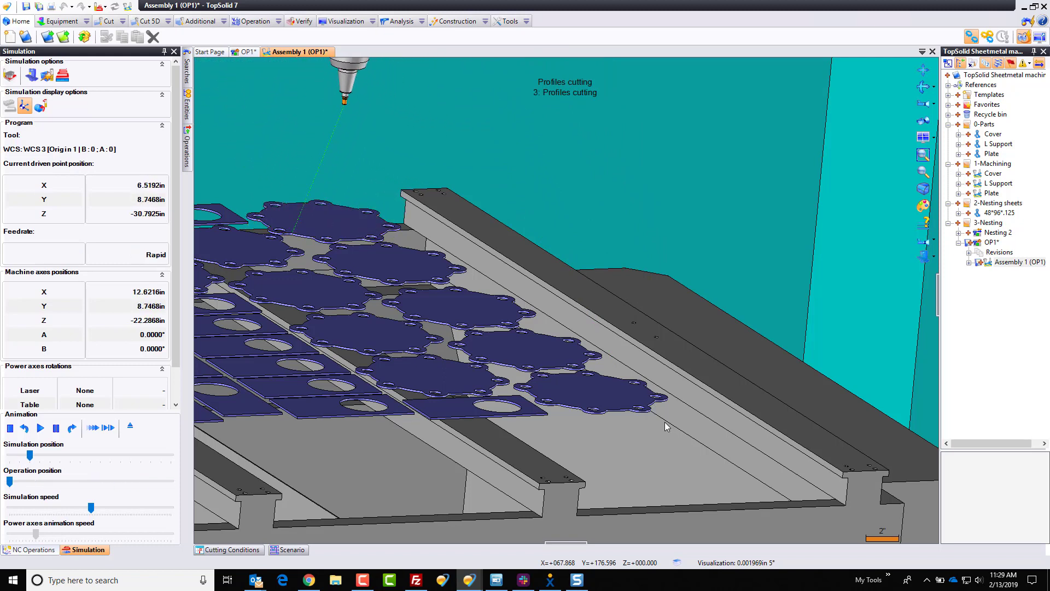
pyautogui.scroll(-5, 712, 394)
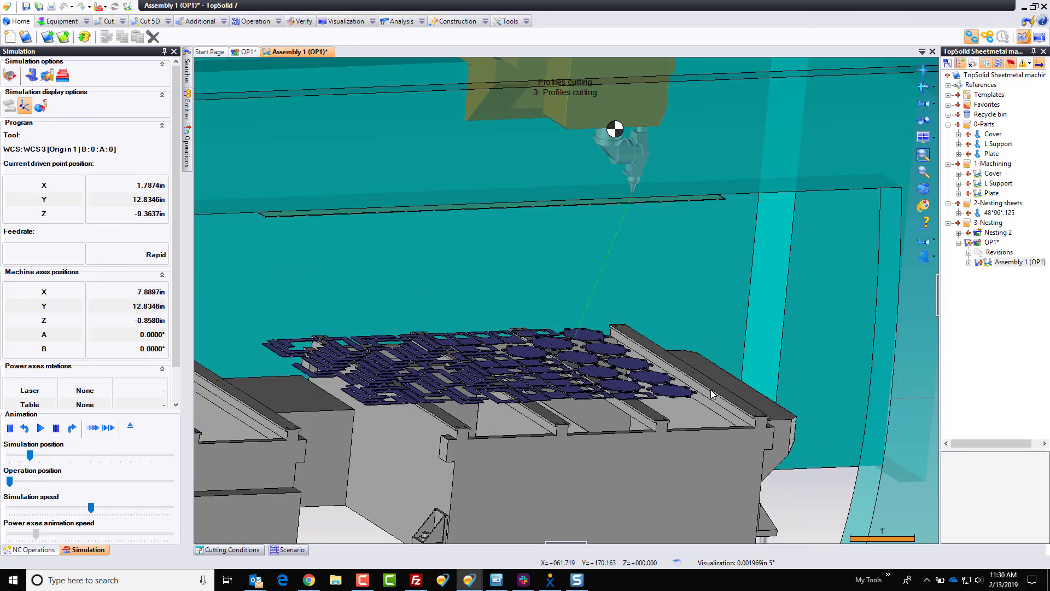